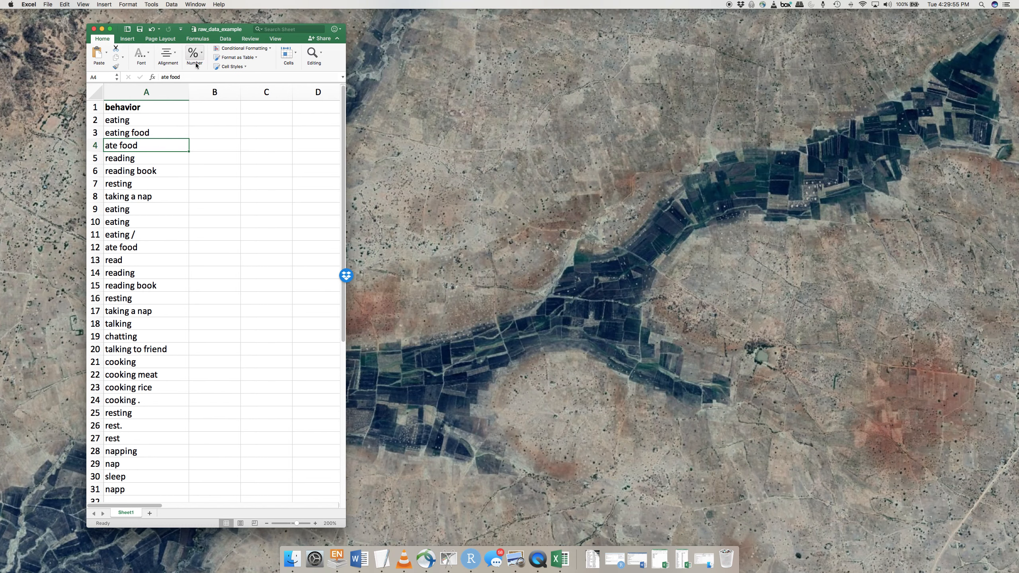
Step: Move the raw_data_example window toward the screen's upper-left corner and resize it to be narrower and slightly taller
drag(220, 32, 176, 26)
click(112, 190)
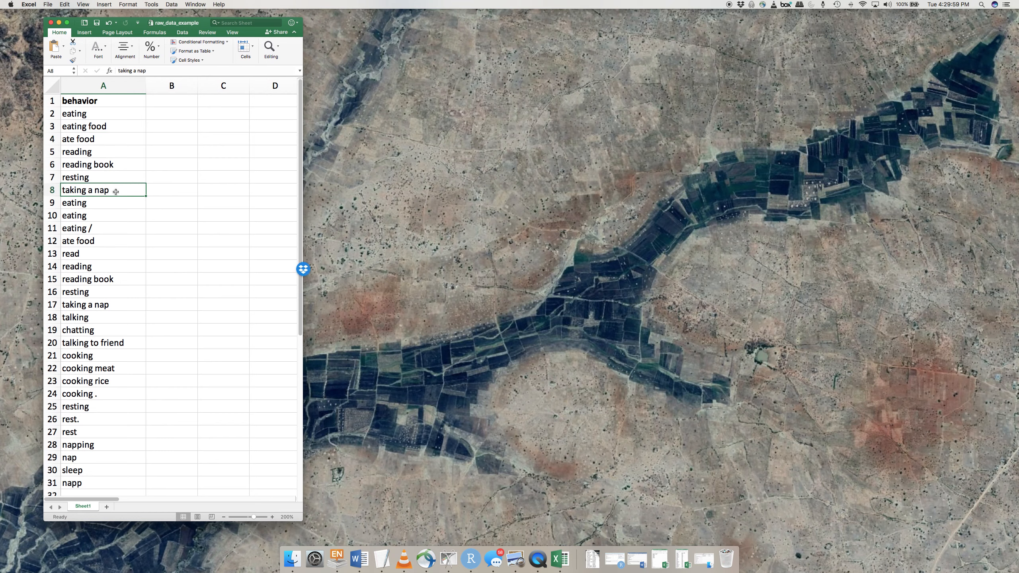
drag(300, 522, 262, 530)
click(117, 239)
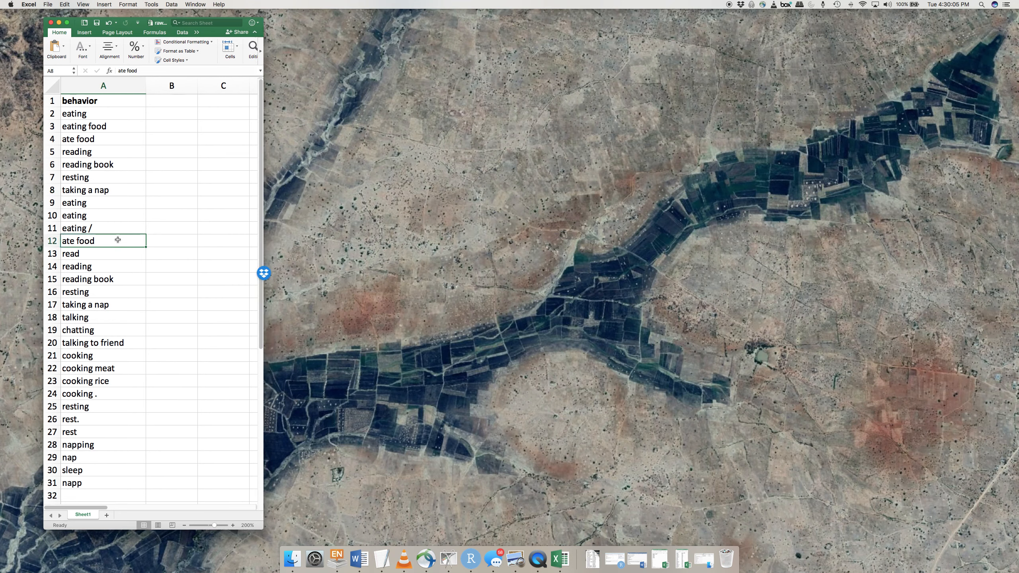
Step: Examine the raw entries under the behavior header in A2:A31, comparing spelling and wording variants such as "rest" and "rest."
click(114, 103)
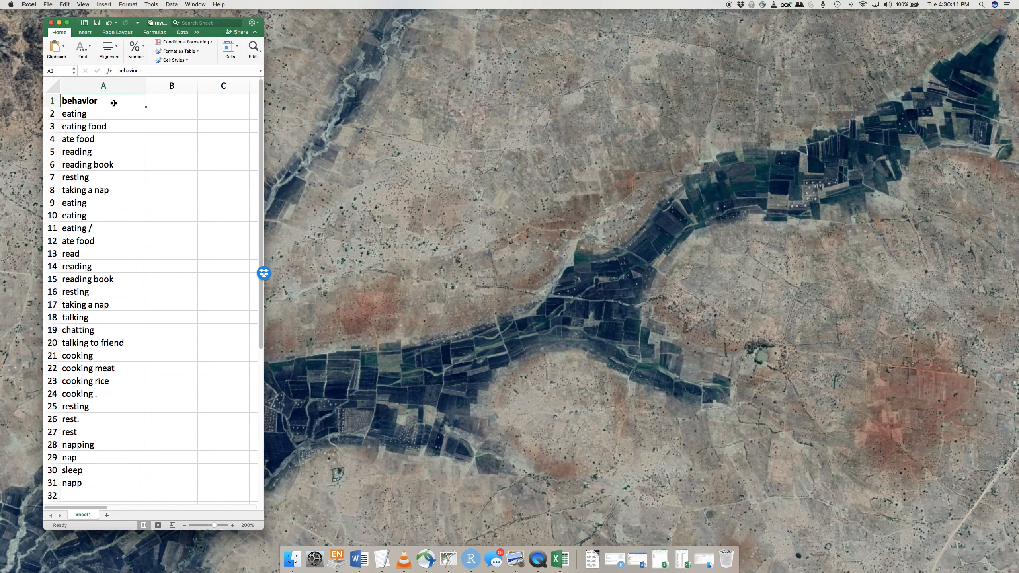
drag(102, 117, 89, 481)
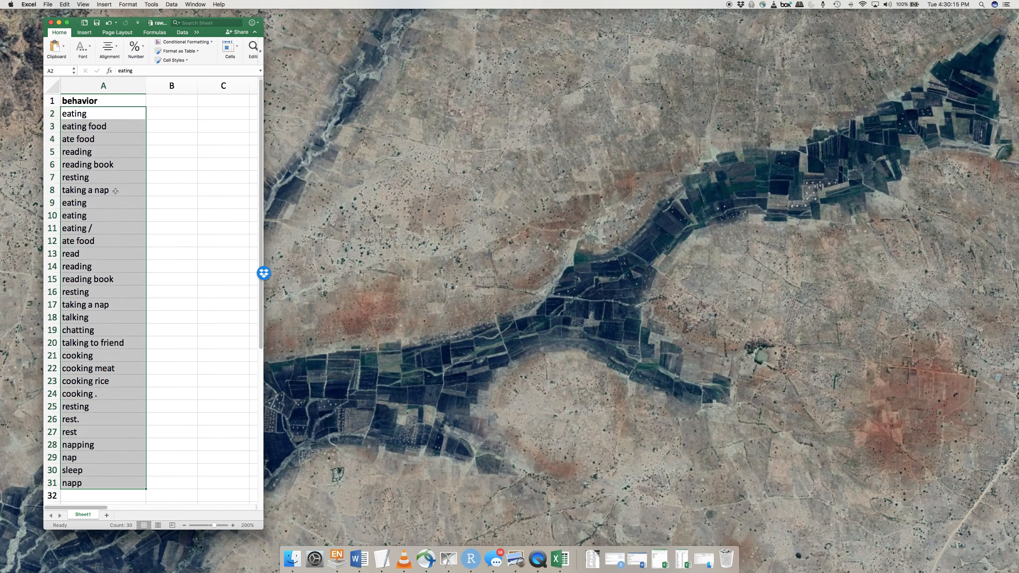
click(116, 130)
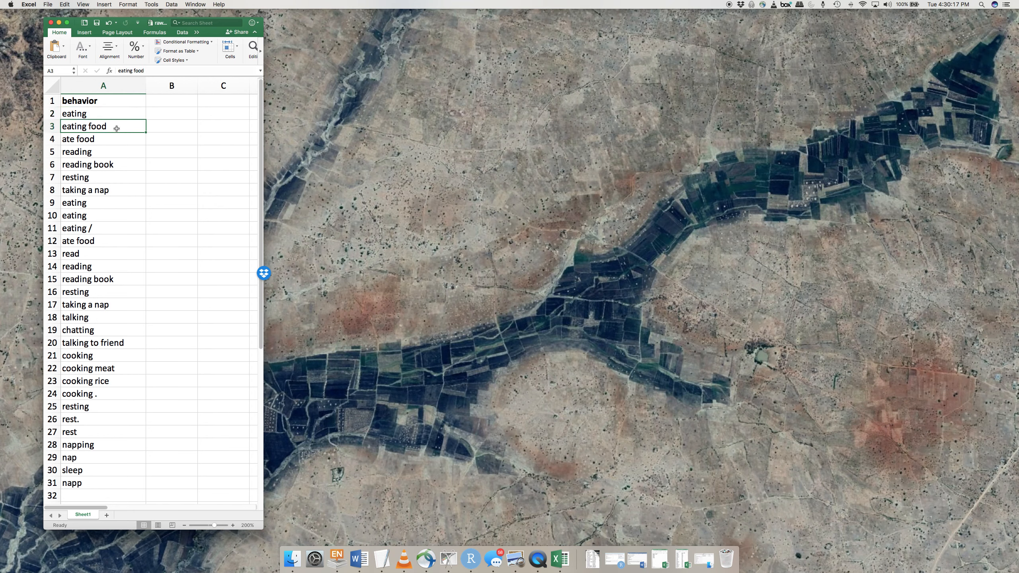
click(77, 433)
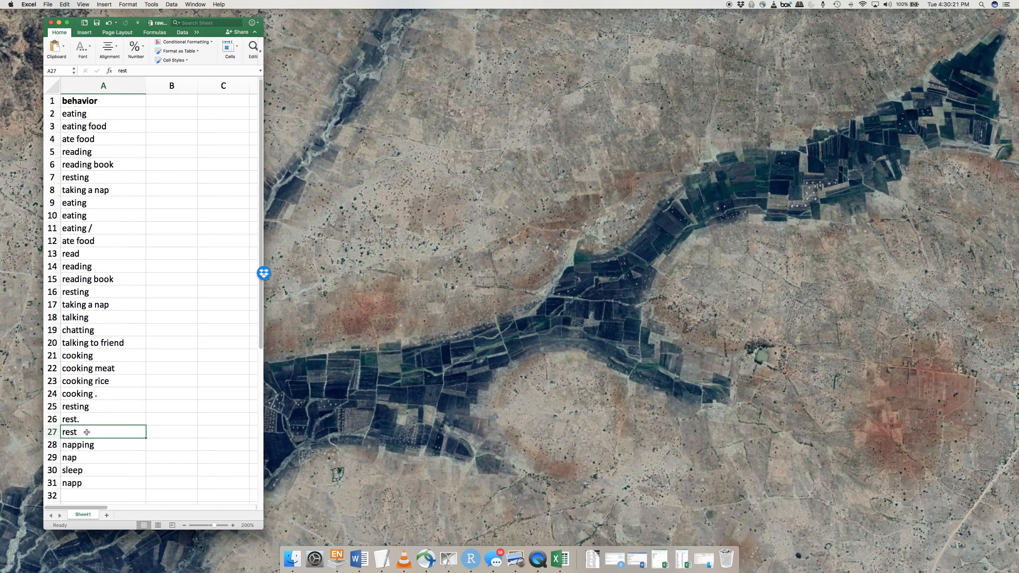
click(85, 419)
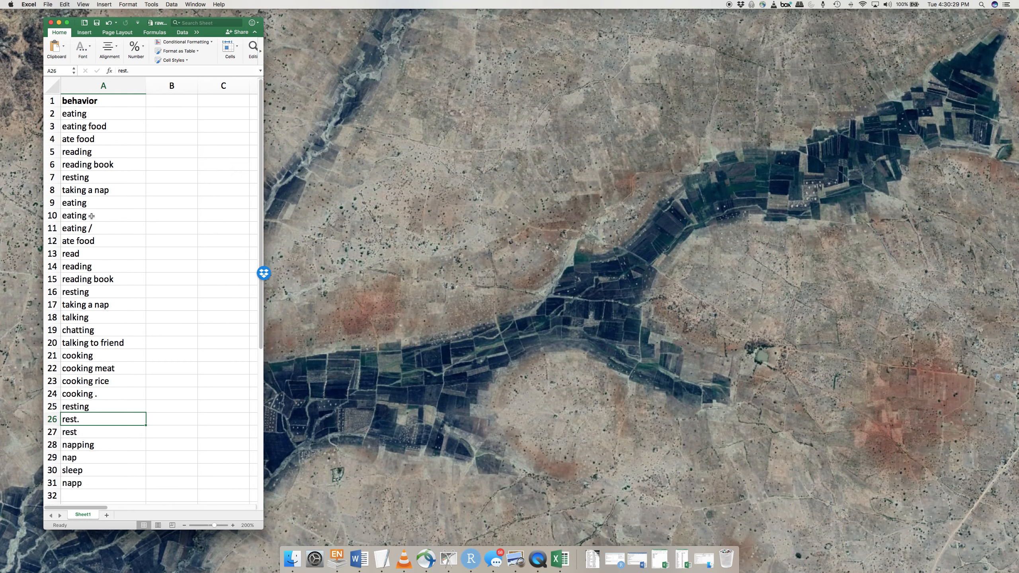
click(108, 115)
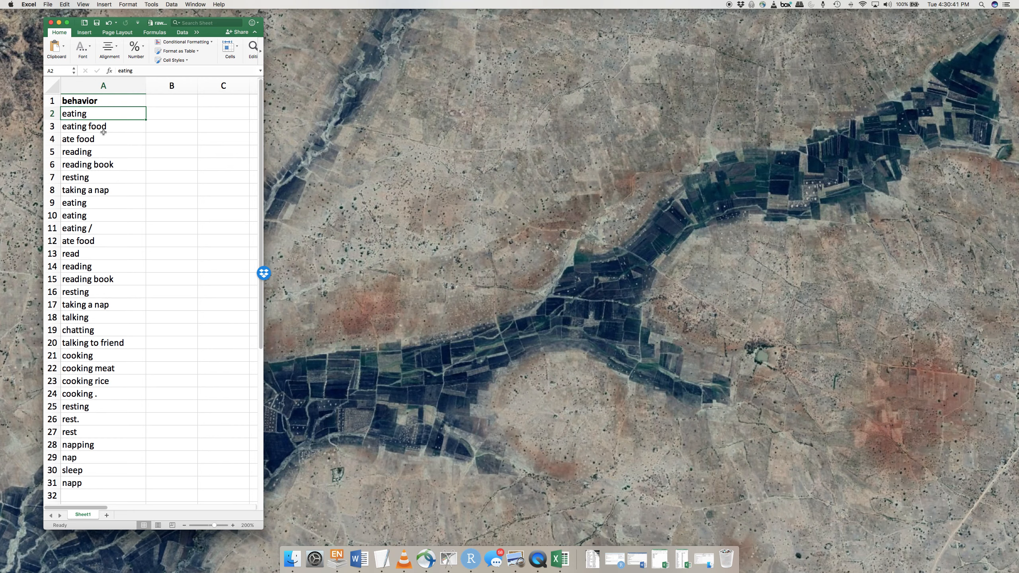
click(101, 101)
drag(98, 113, 98, 478)
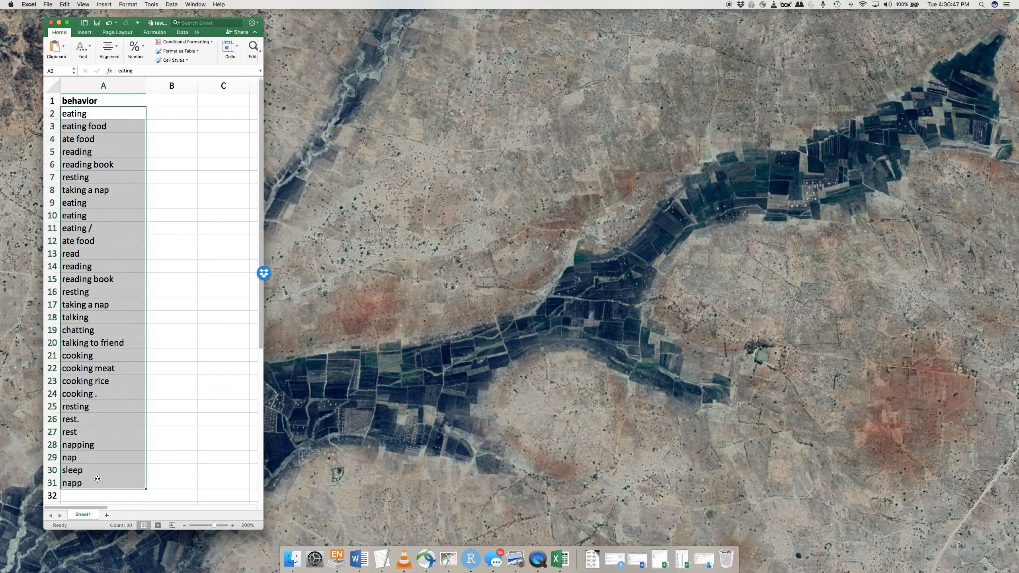
click(186, 445)
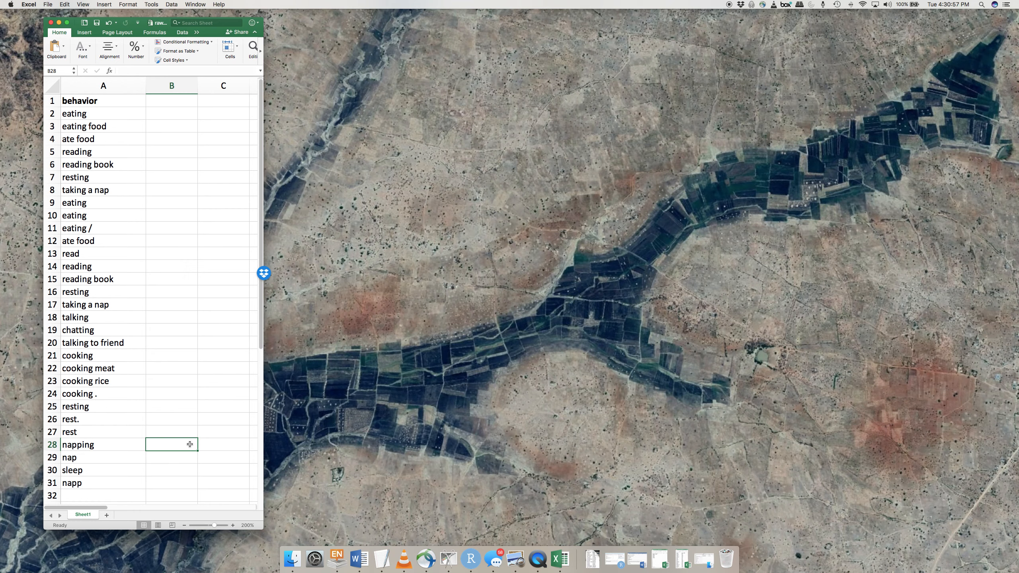
click(187, 482)
click(138, 496)
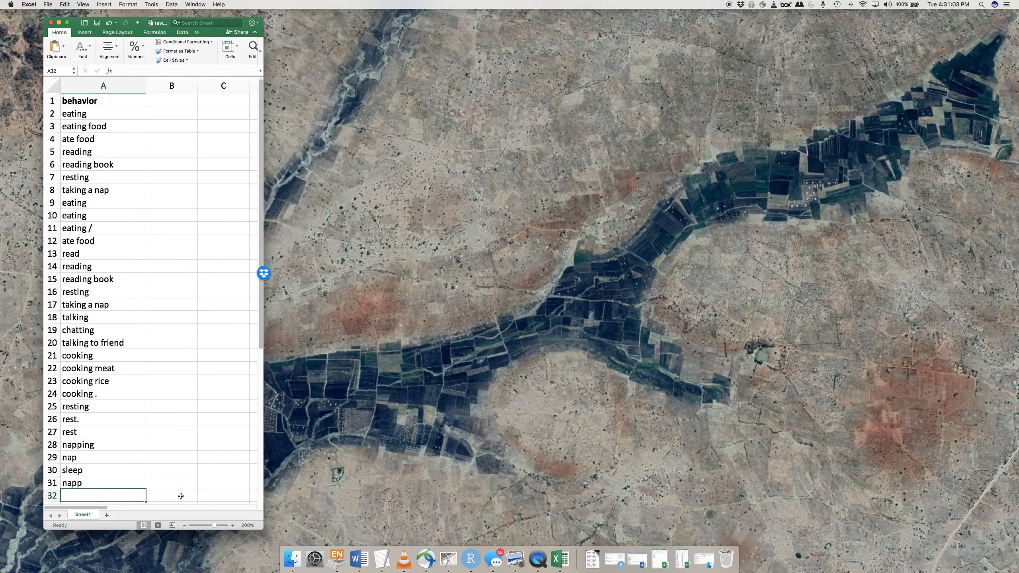
click(180, 496)
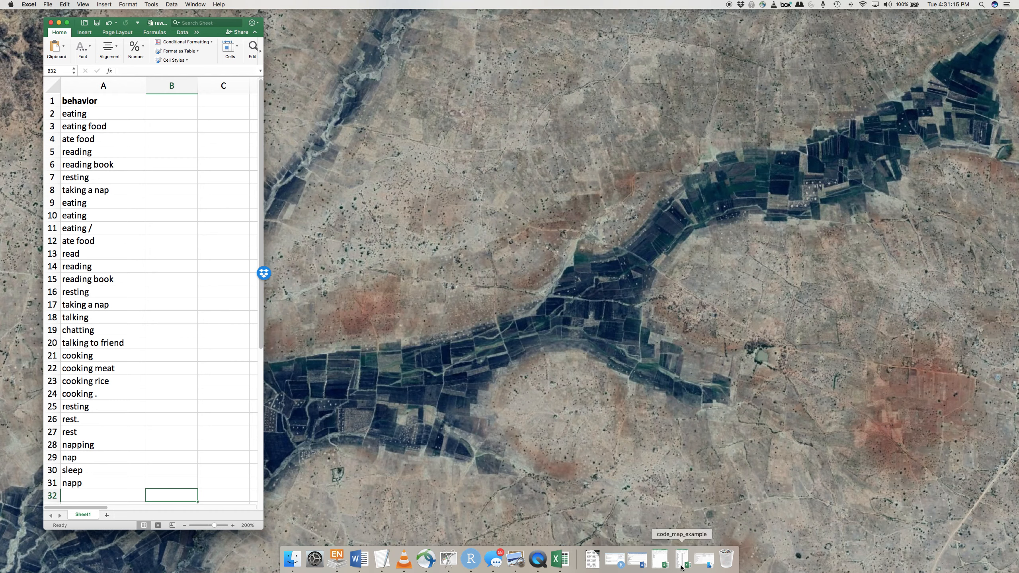
Step: Bring up the behavioral_codes workbook and place its window directly beside the raw data for comparison
click(660, 560)
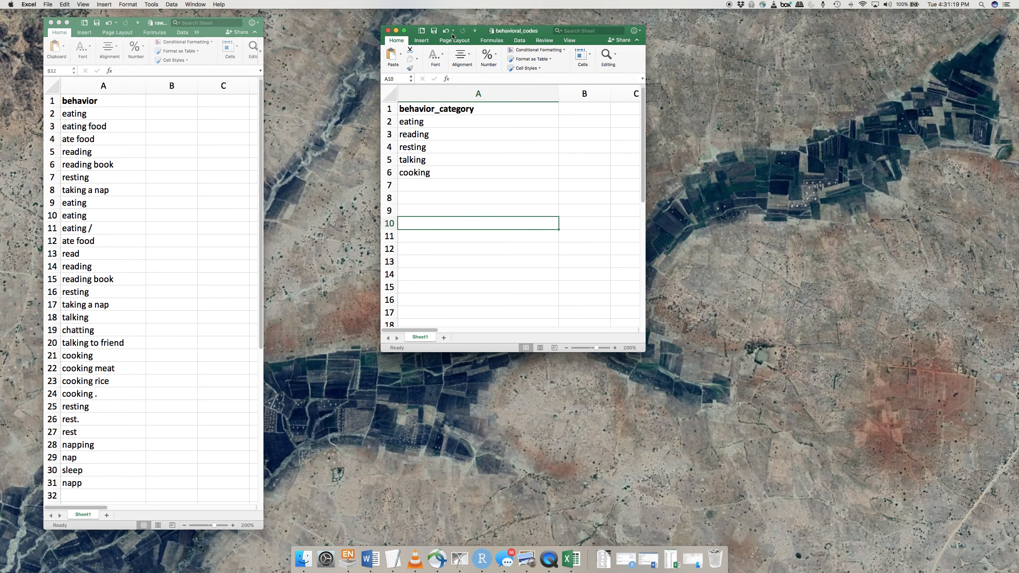
drag(517, 33, 408, 23)
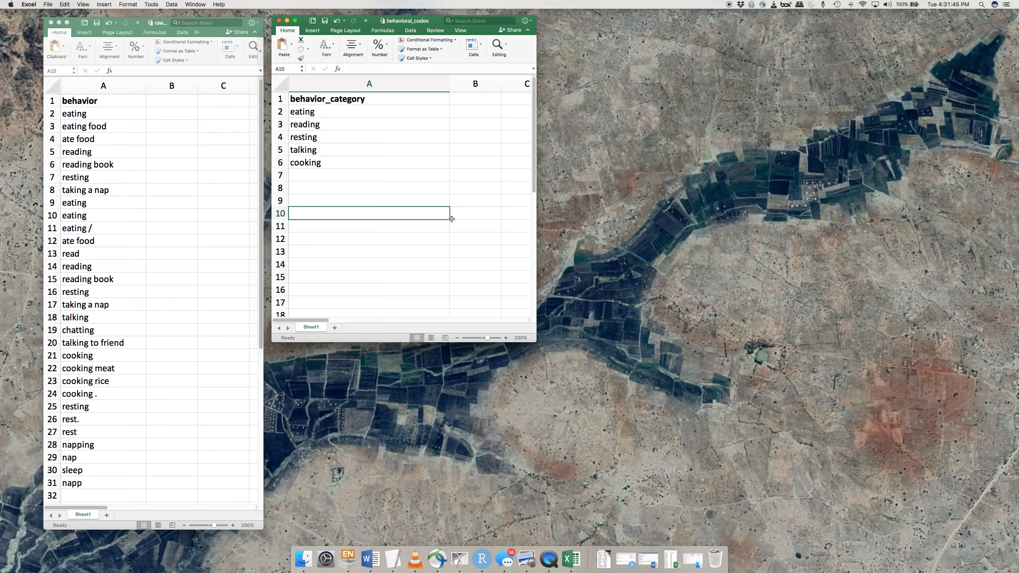
click(363, 187)
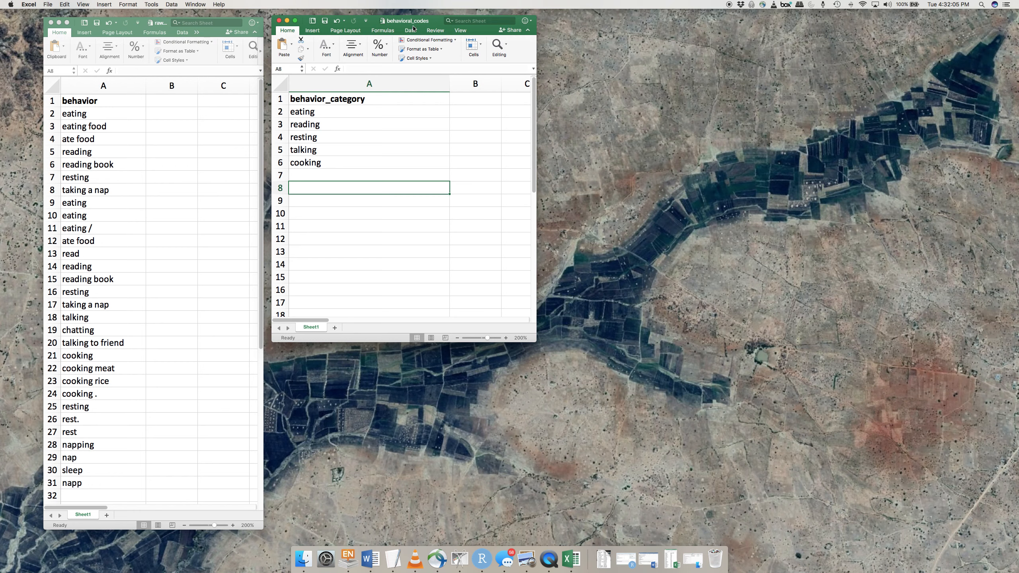
drag(414, 24, 415, 25)
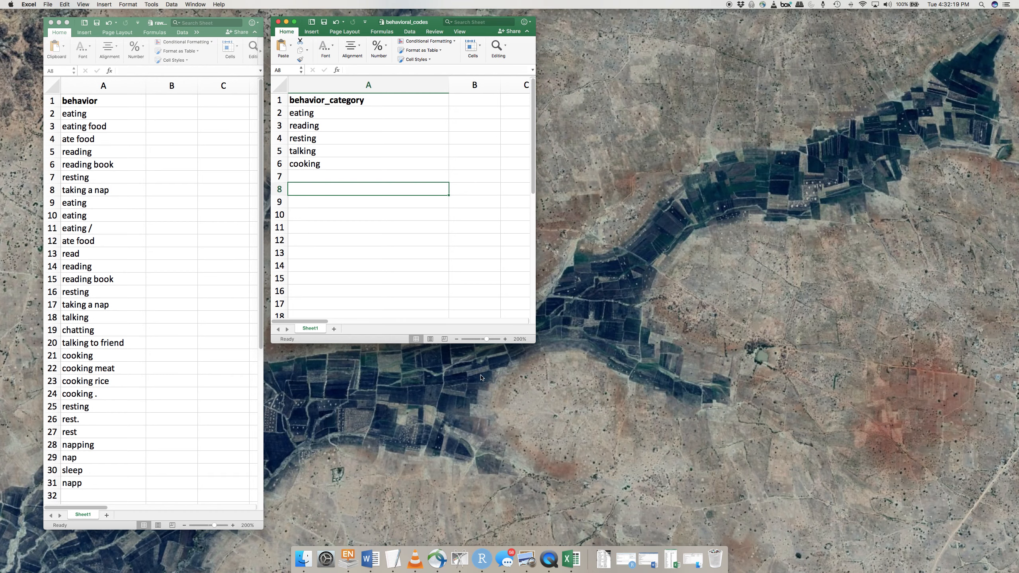
Step: Bring up the code_map_example workbook, place it beside behavioral_codes, and lengthen its window to show all rows through 31
click(674, 564)
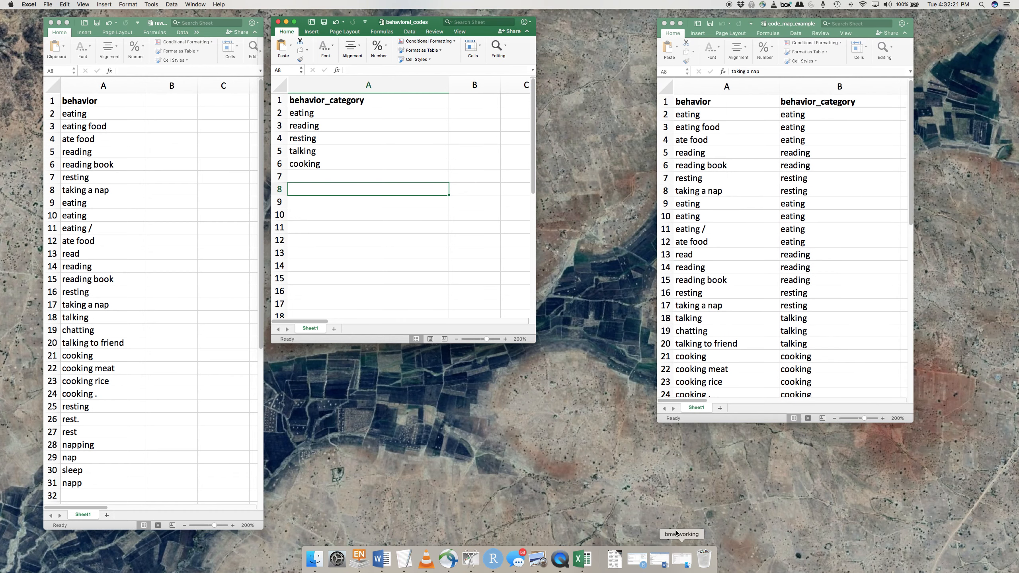
drag(788, 28, 687, 22)
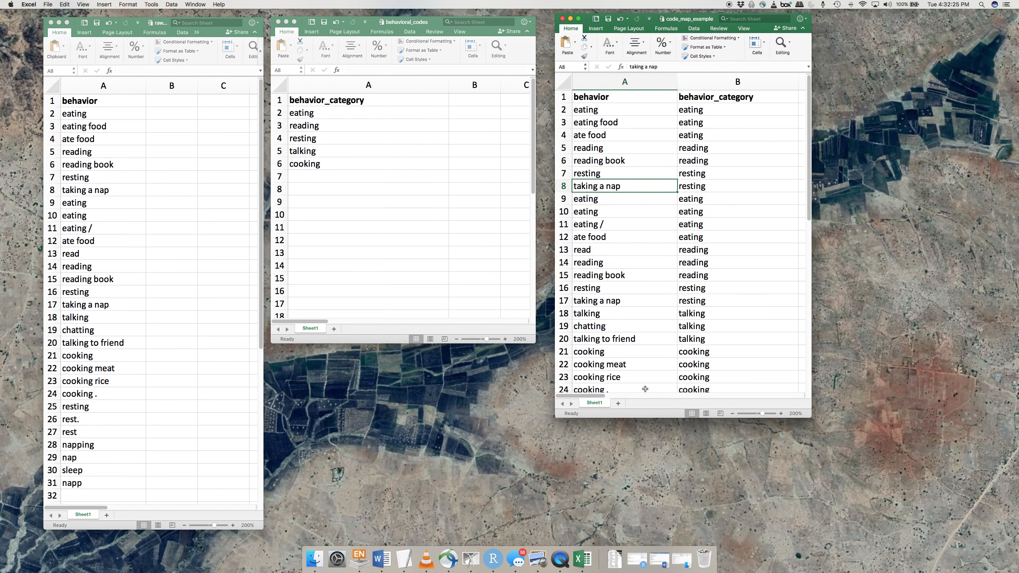
drag(653, 420, 665, 522)
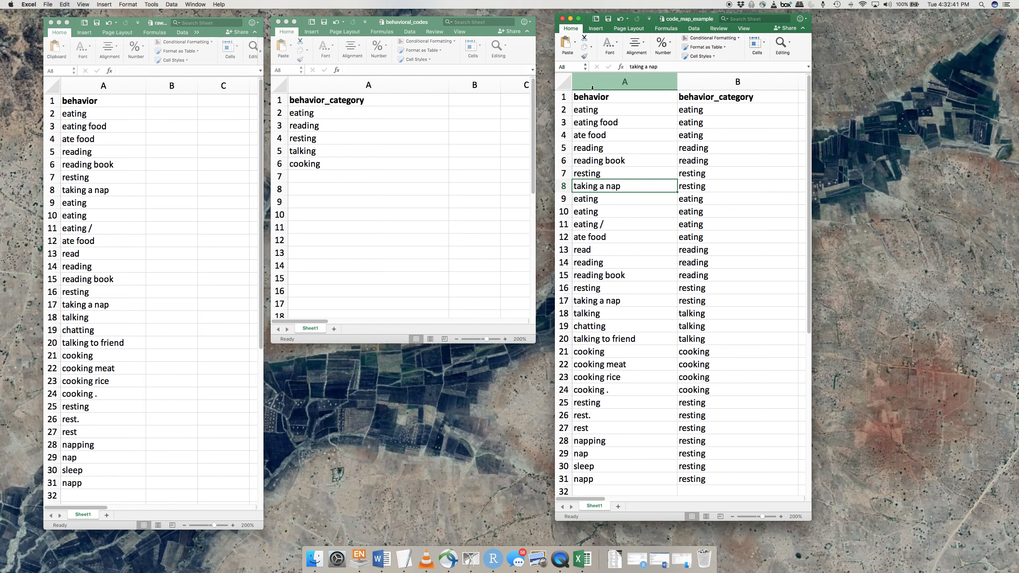
drag(675, 23, 685, 27)
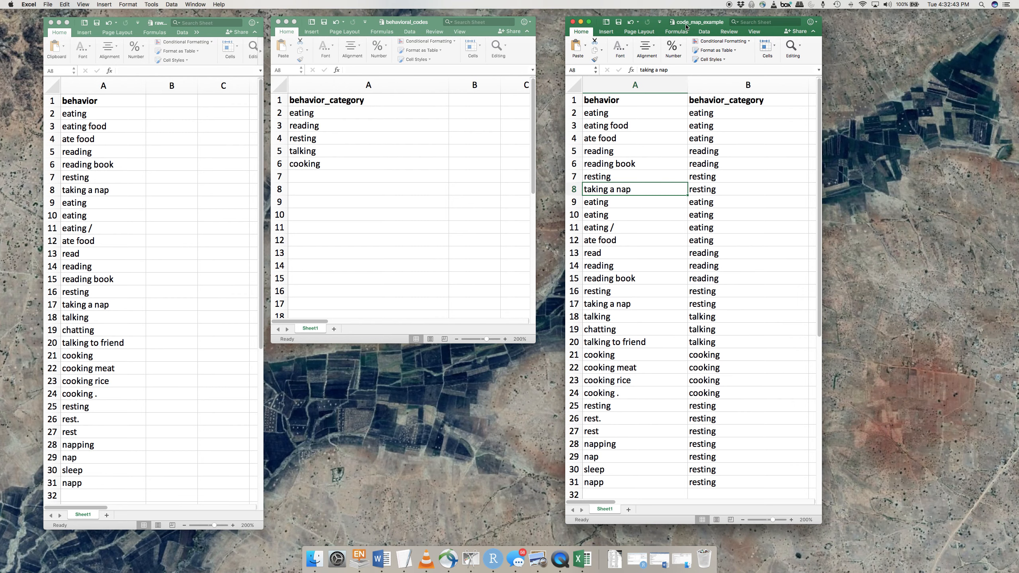
Step: Duplicate the behavior column of the raw_data_example workbook into column B
click(176, 189)
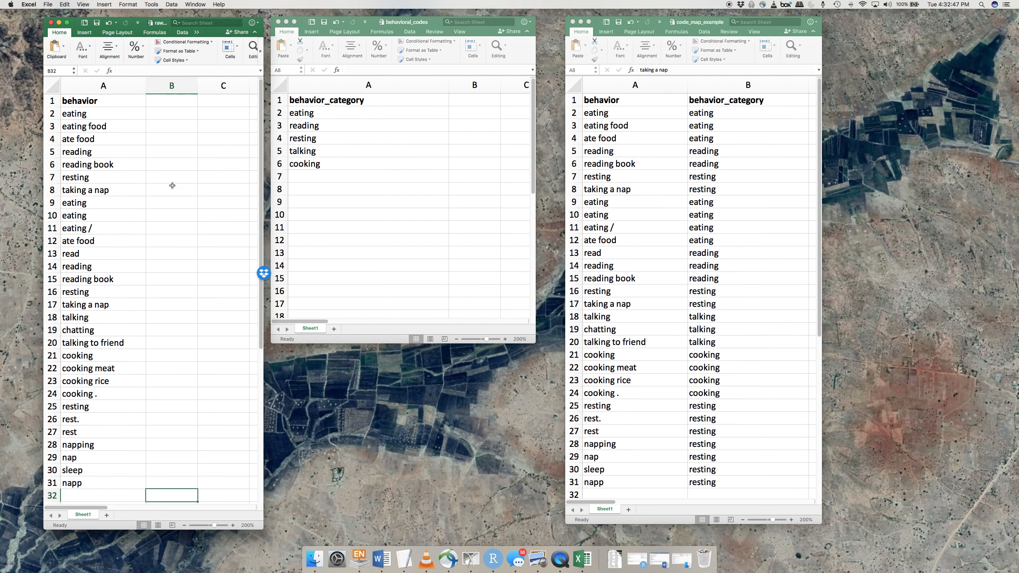
click(87, 86)
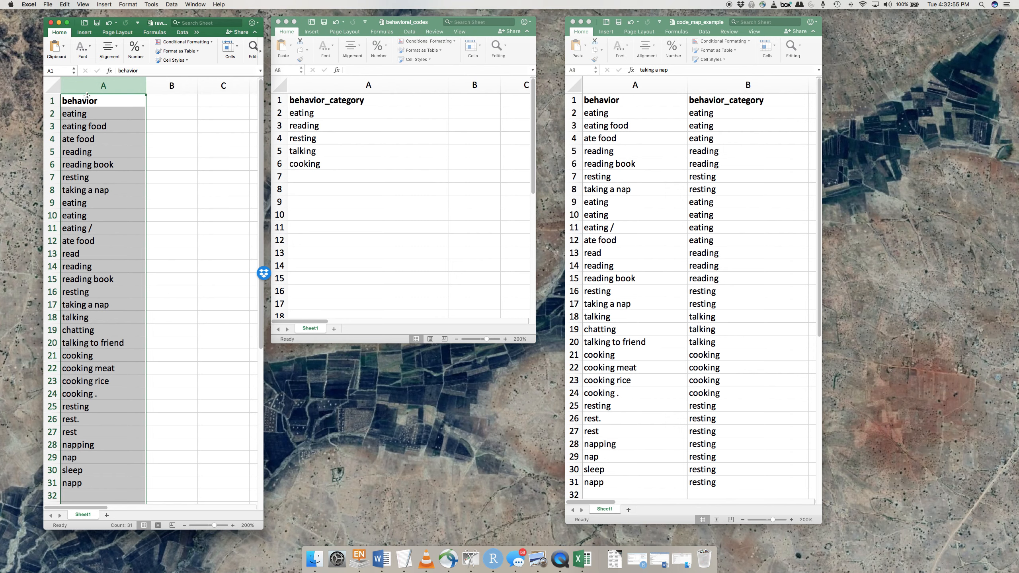
key(super+c)
click(161, 104)
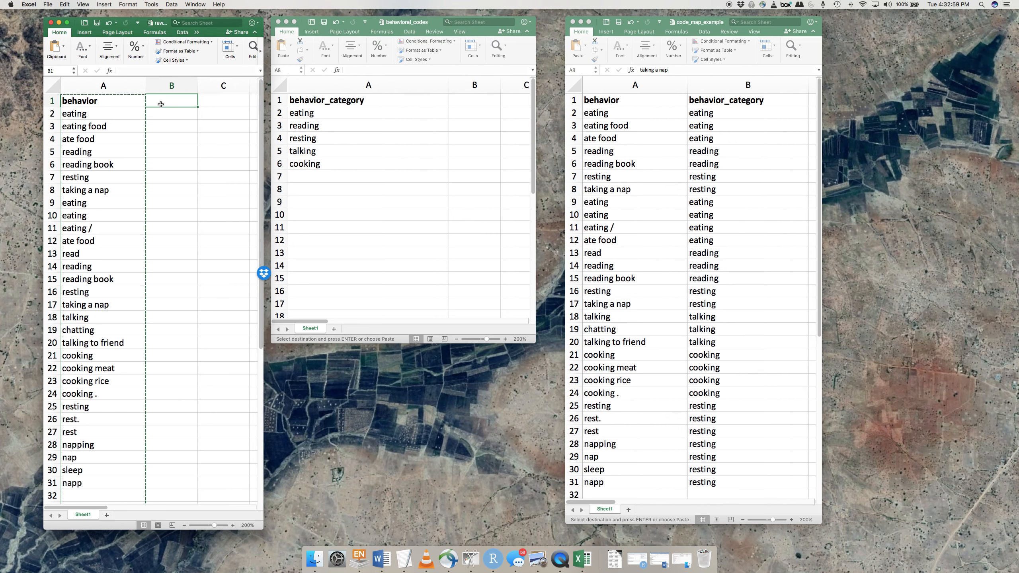
key(super+v)
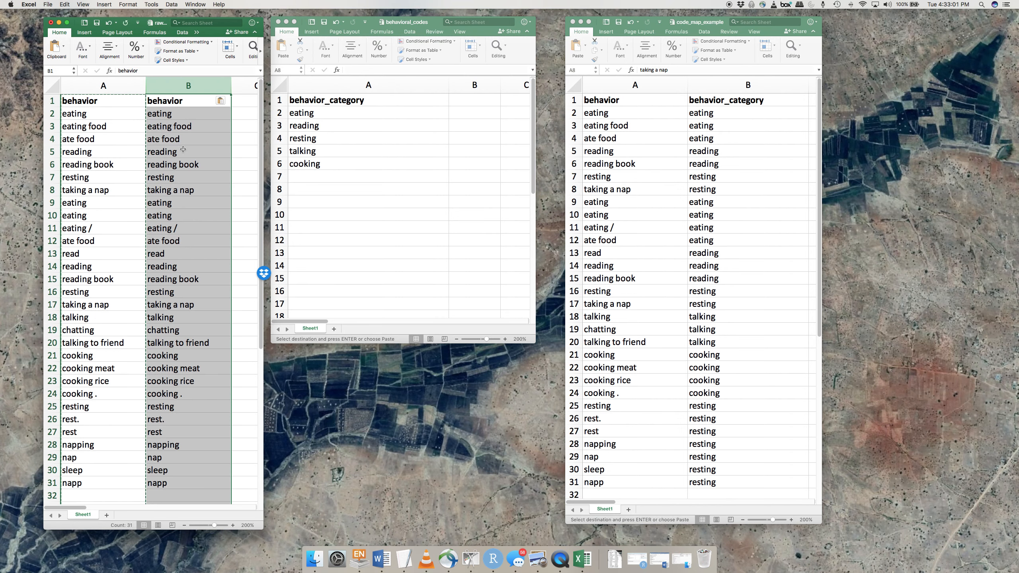
Step: Rename the header in B1 of the raw data sheet as behavioral_category
click(177, 101)
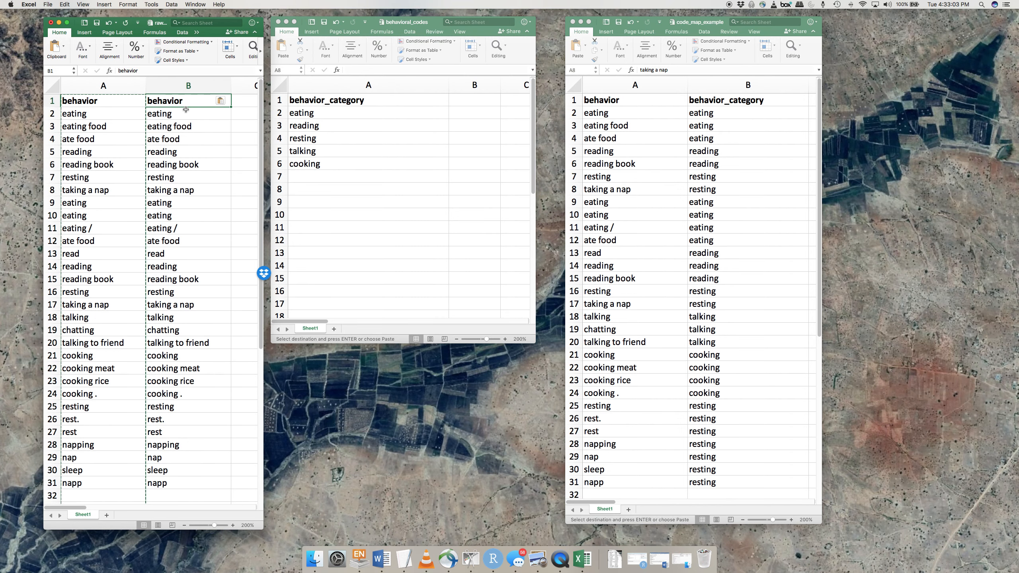
text(behaviora)
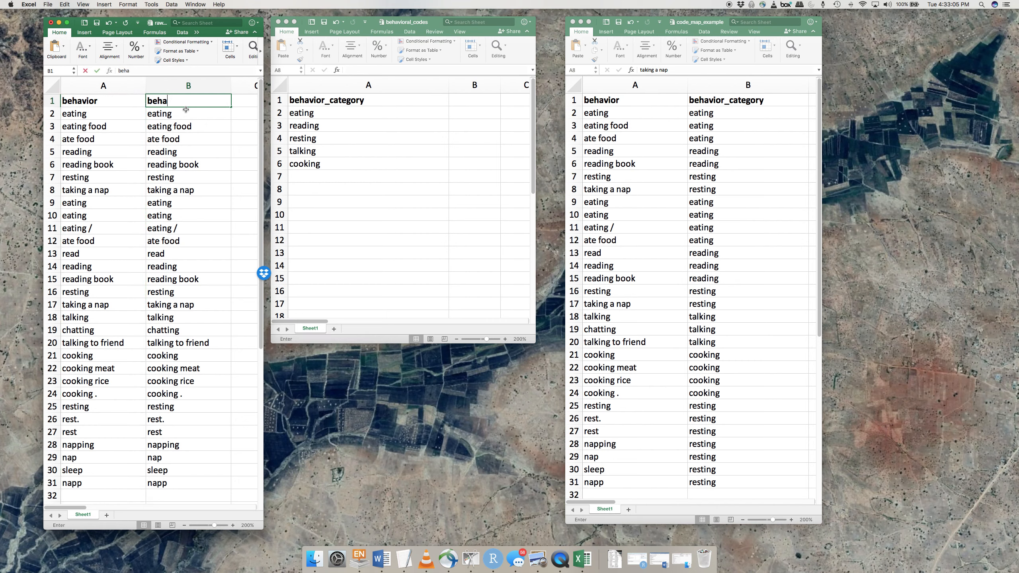
text(cate)
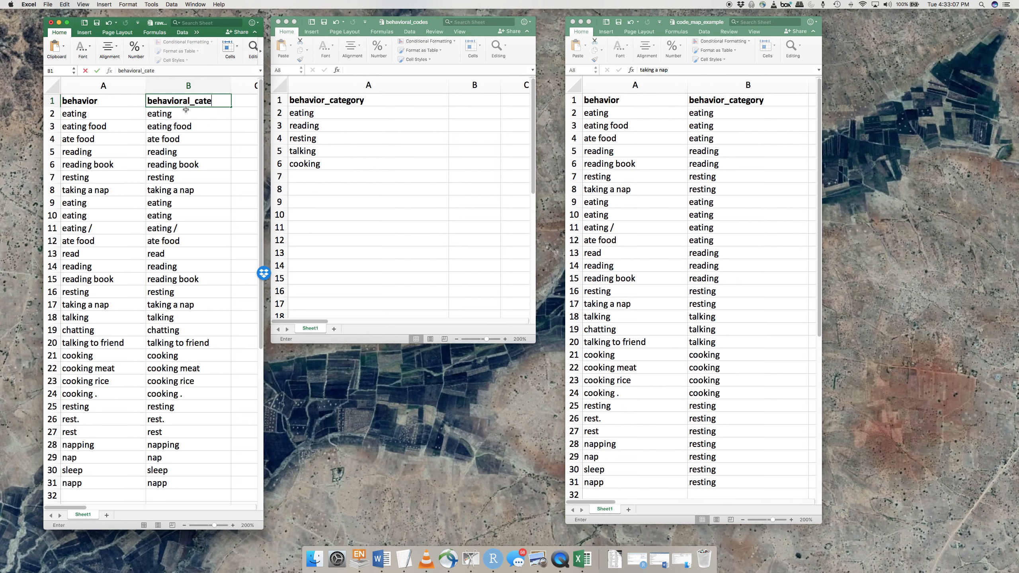
text(gory)
key(Return)
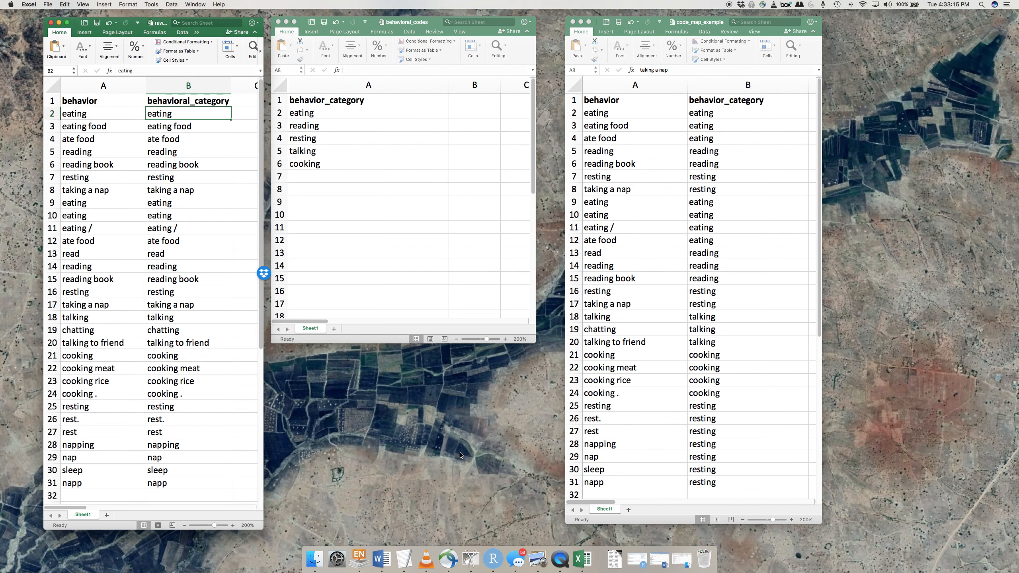
Step: Launch OpenRefine and move its browser window down and to the left on the desktop
key(super+space)
text(op)
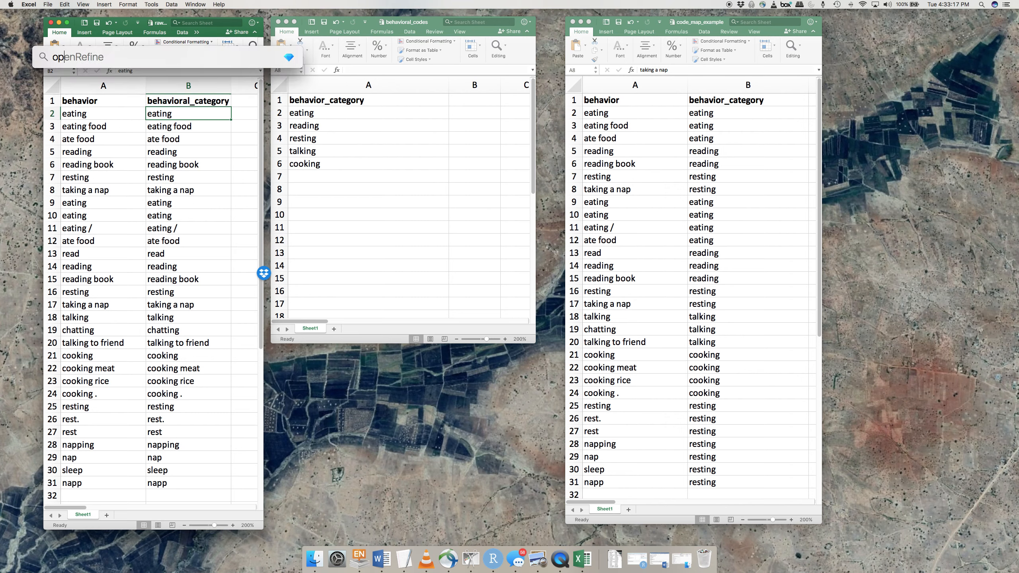
text(enrefine)
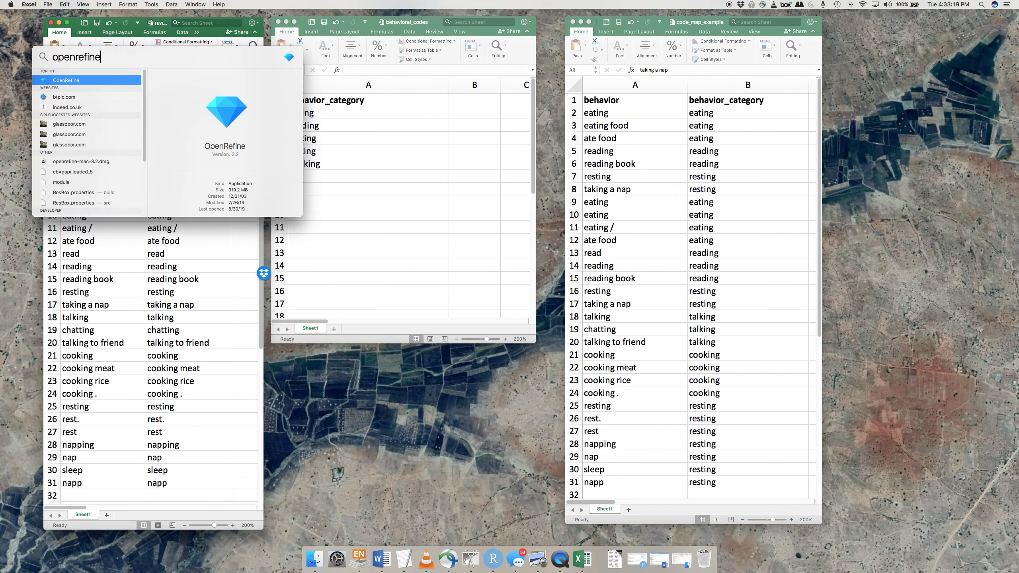
key(Return)
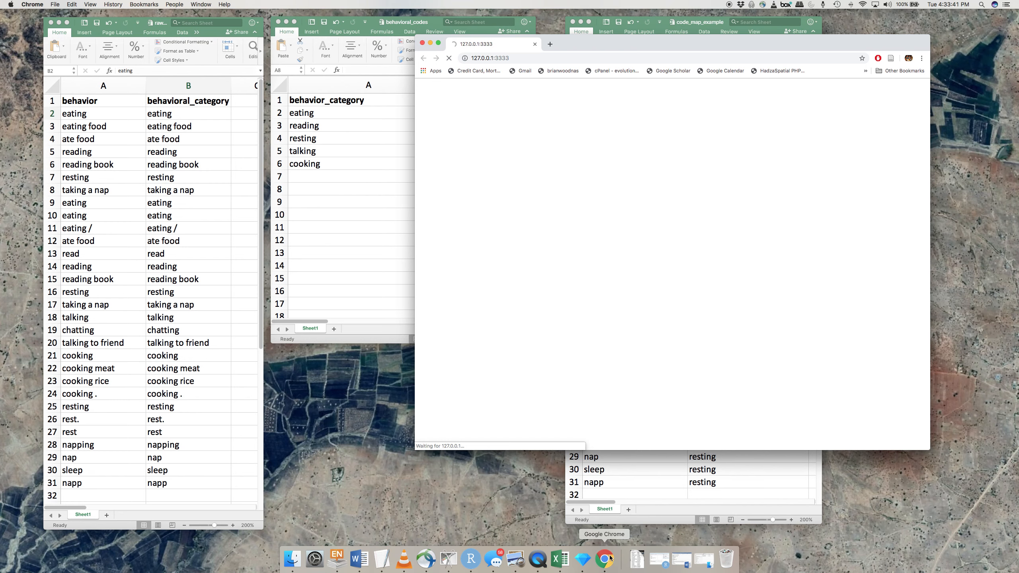
drag(611, 43, 570, 85)
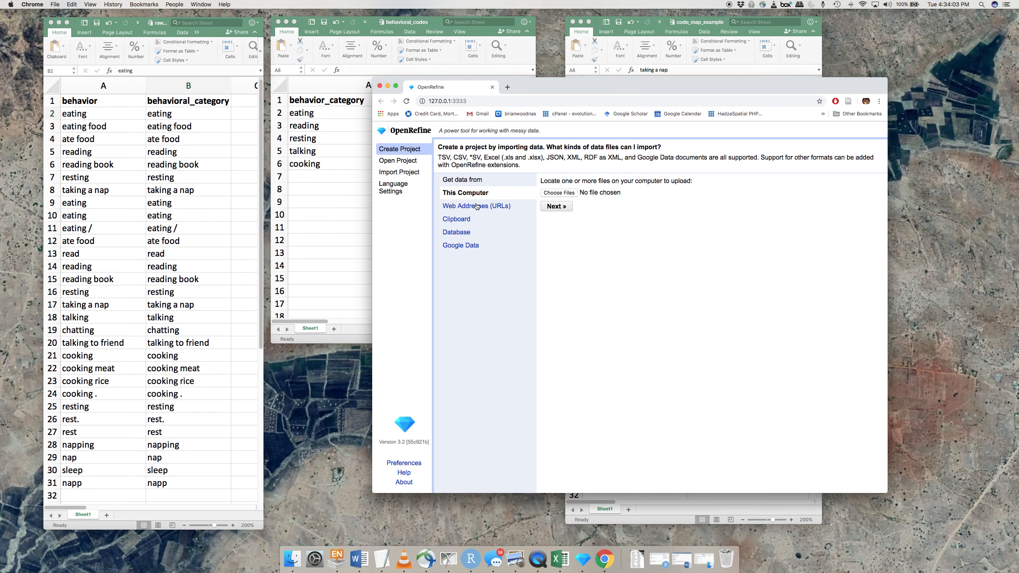
Step: Choose raw_data_example.xlsx from the bmw_working folder as the project's data file and continue to its parsing preview
click(551, 192)
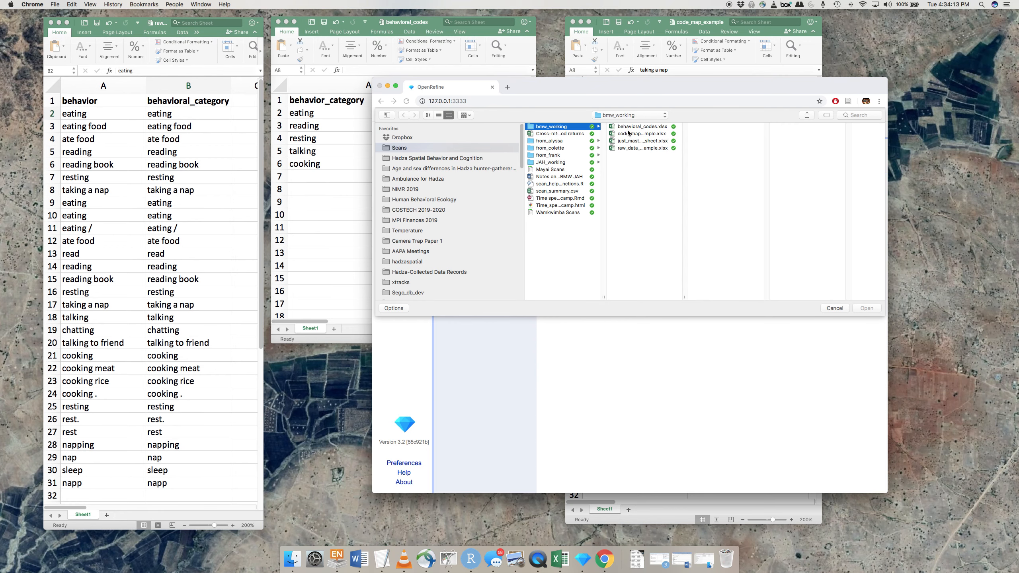
click(627, 147)
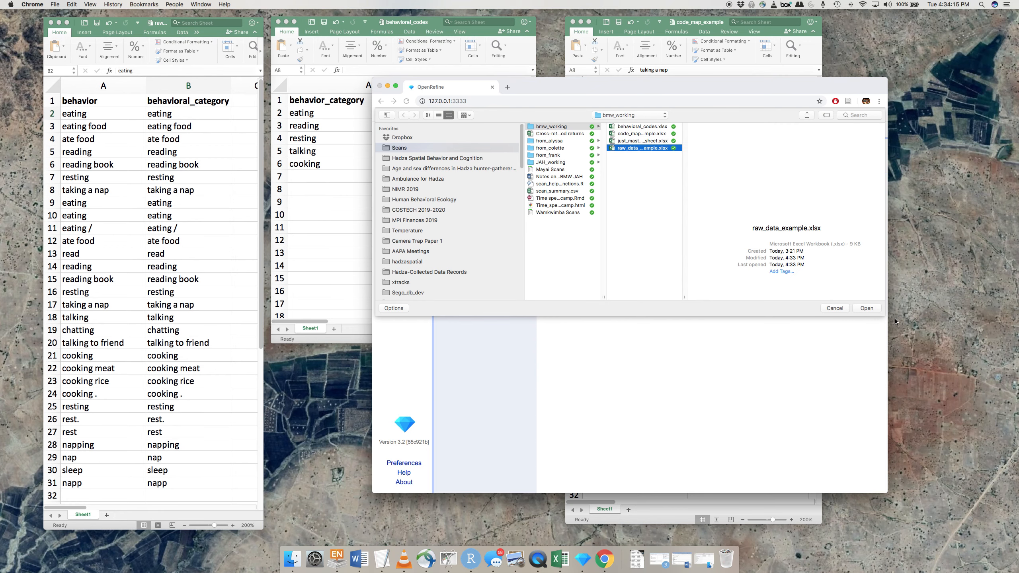
click(867, 308)
click(556, 206)
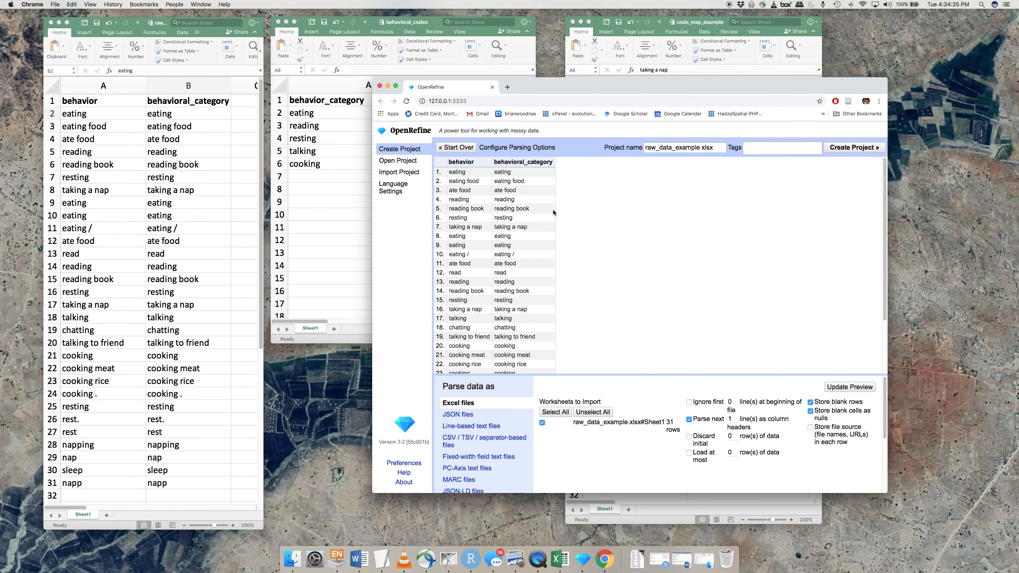
Step: Create the project from the previewed raw_data_example data and display 50 rows per page
scroll(542, 203, down, 4)
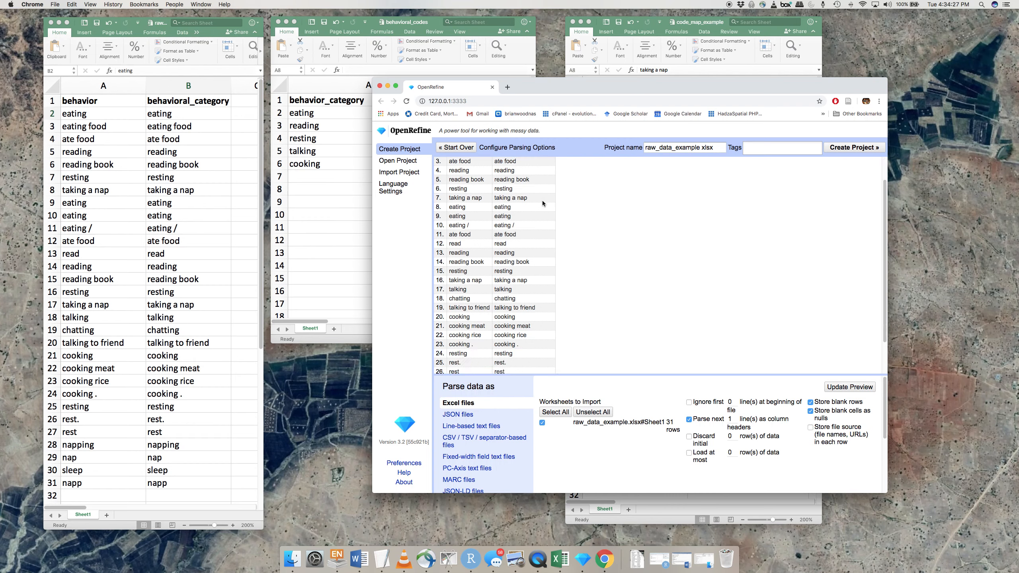
scroll(542, 202, up, 5)
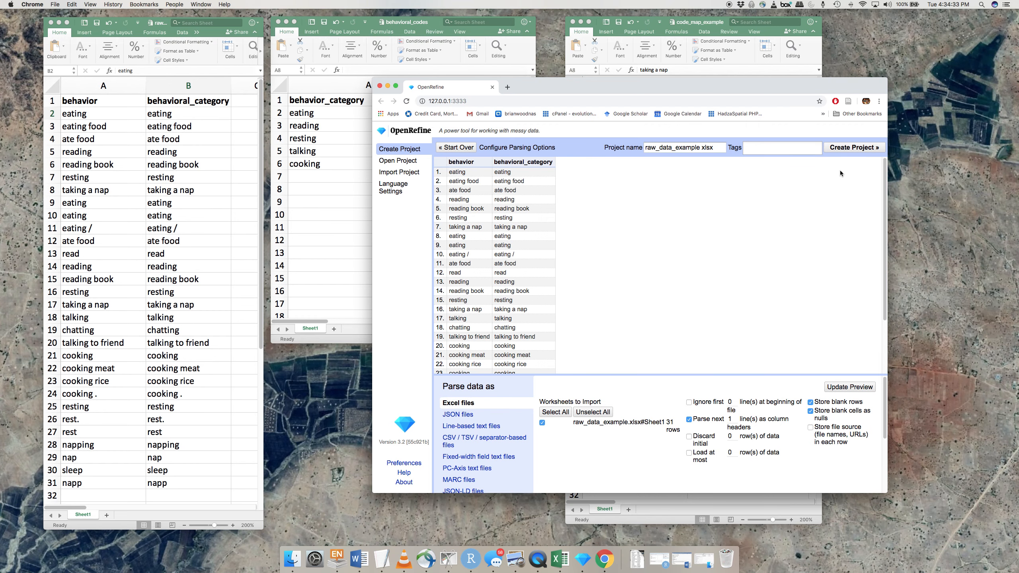
click(859, 148)
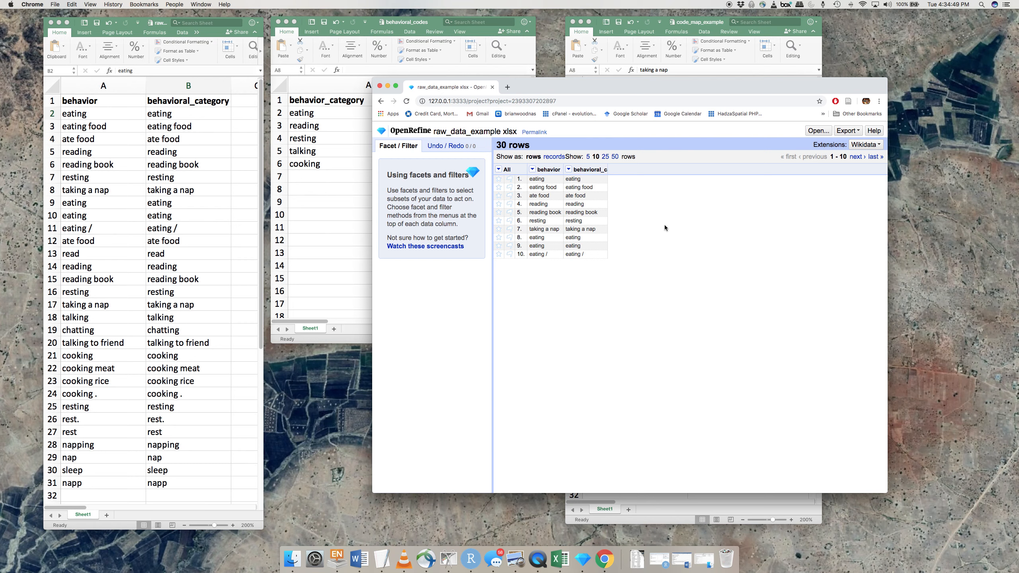
click(615, 157)
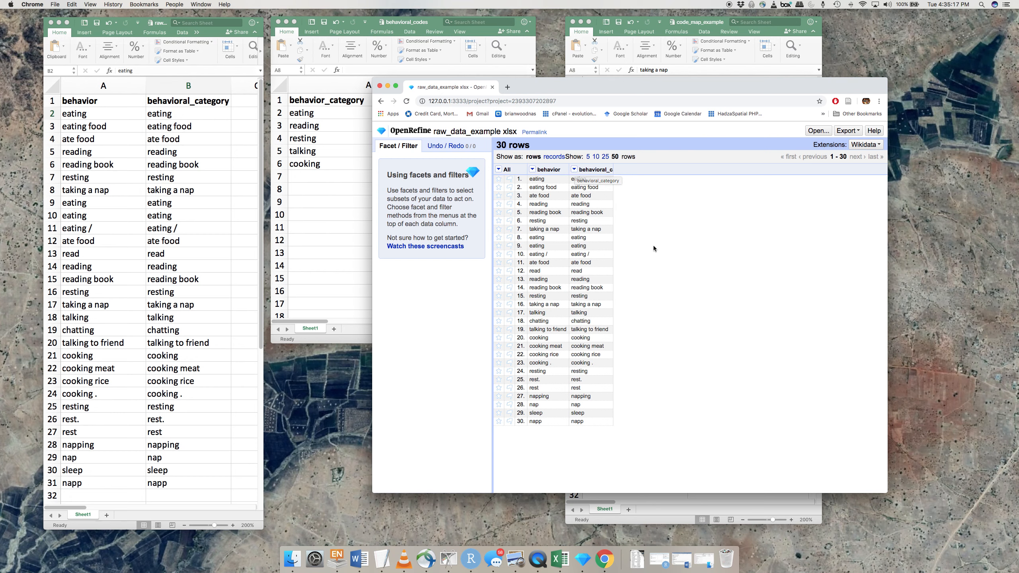
Step: Add a text facet on the behavioral_category column and look through its listed values
click(575, 171)
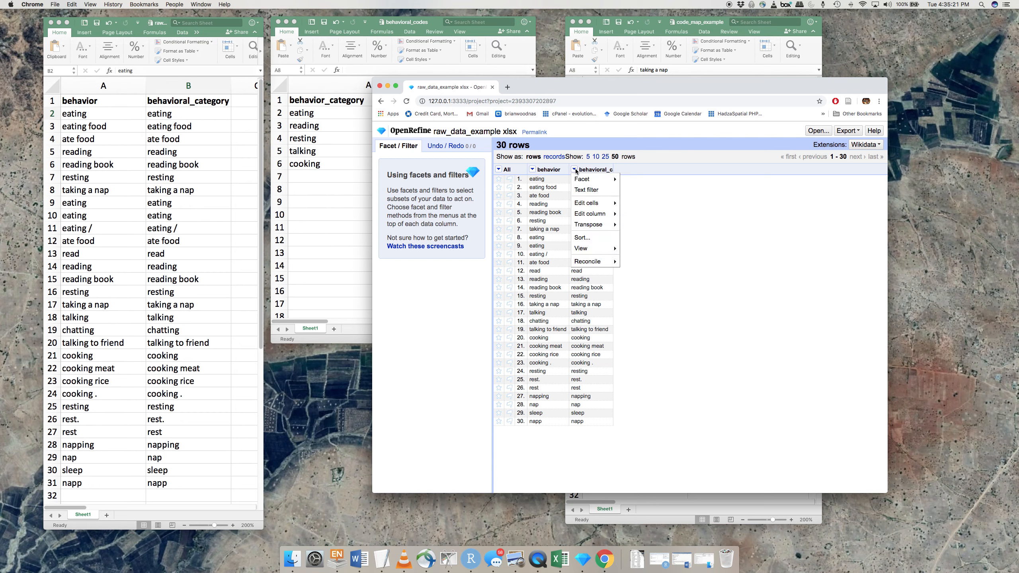
mouse_move(576, 181)
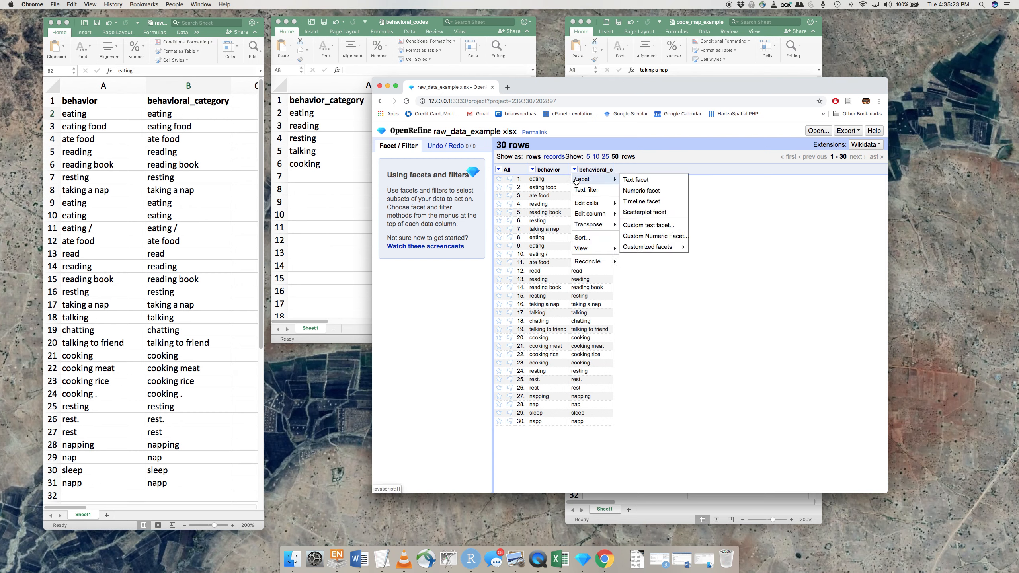
click(644, 182)
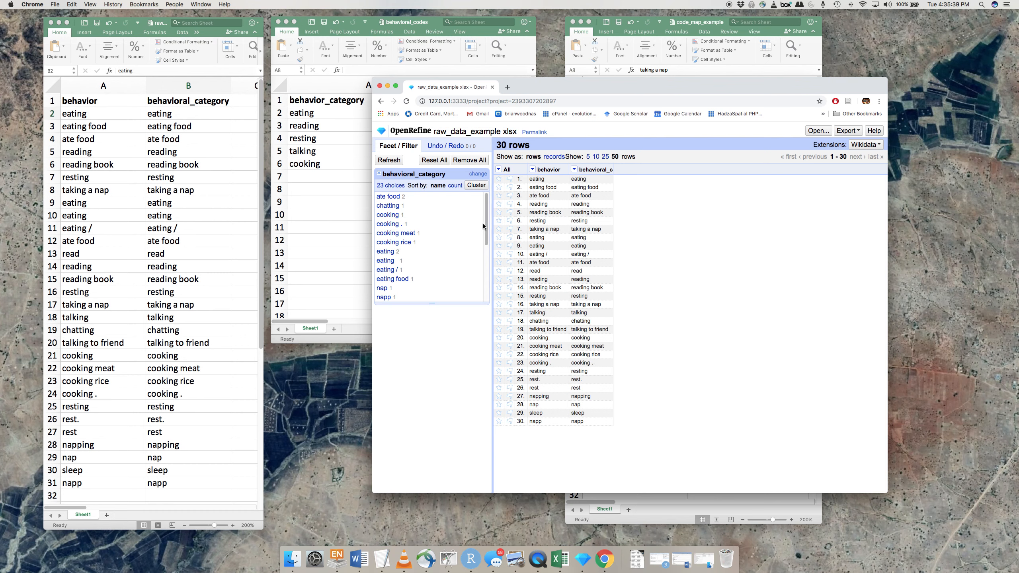
mouse_move(485, 225)
mouse_down()
mouse_move(484, 287)
mouse_move(486, 211)
mouse_up()
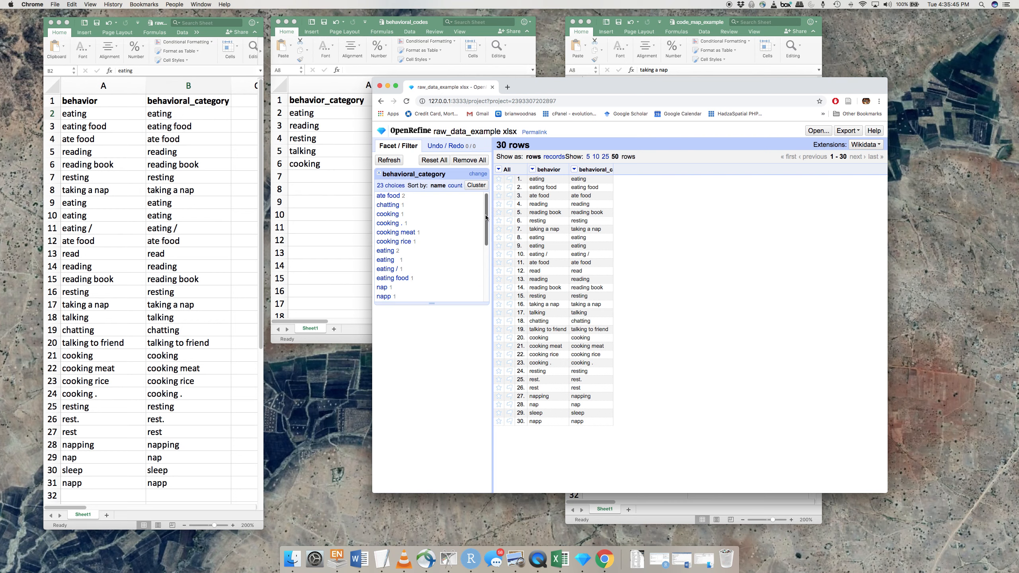
scroll(481, 251, down, 5)
scroll(480, 271, up, 5)
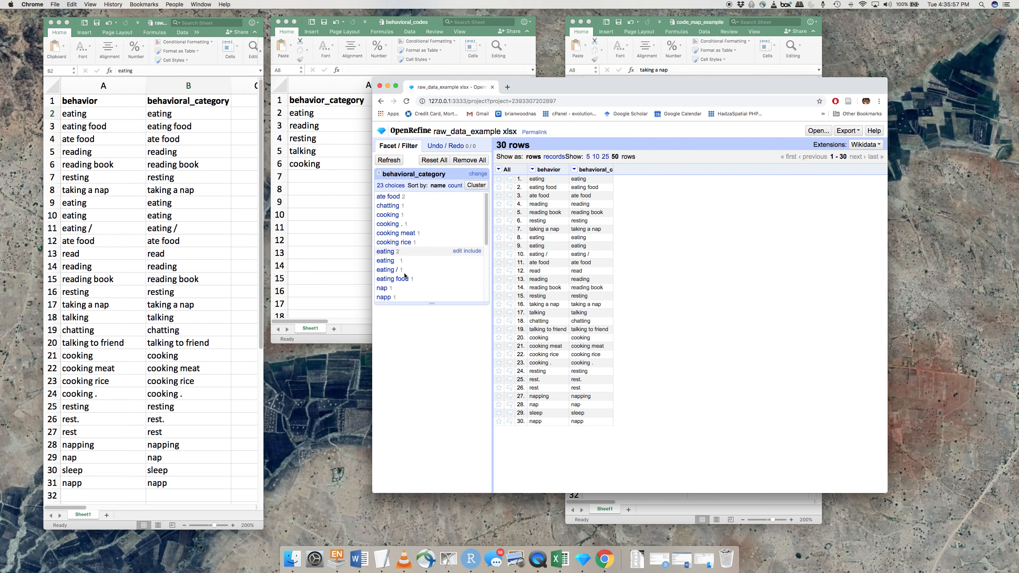
Step: Open clustering for the behavioral_category facet and check the available methods and keying functions, keeping key collision with fingerprint
click(476, 185)
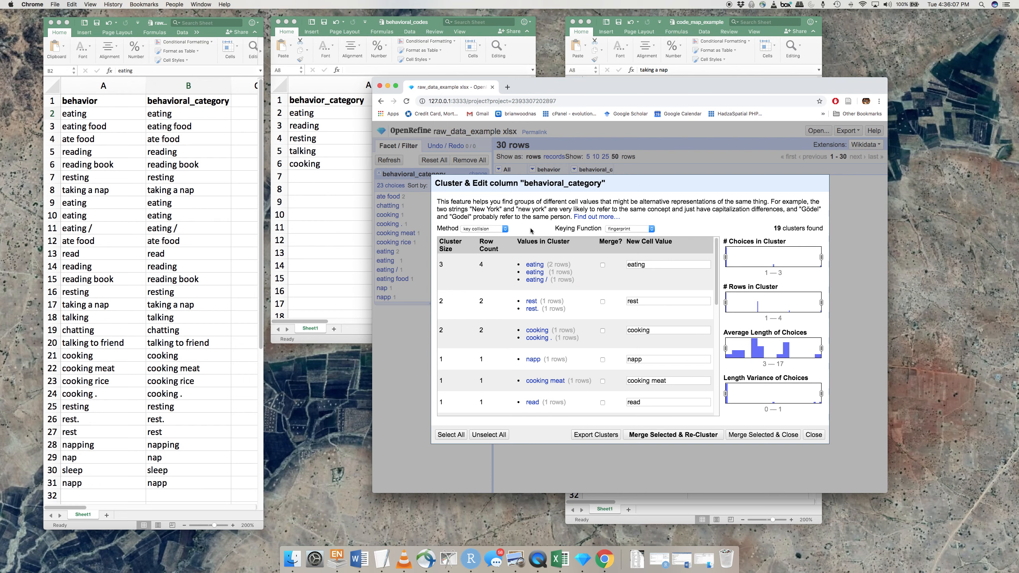
click(480, 230)
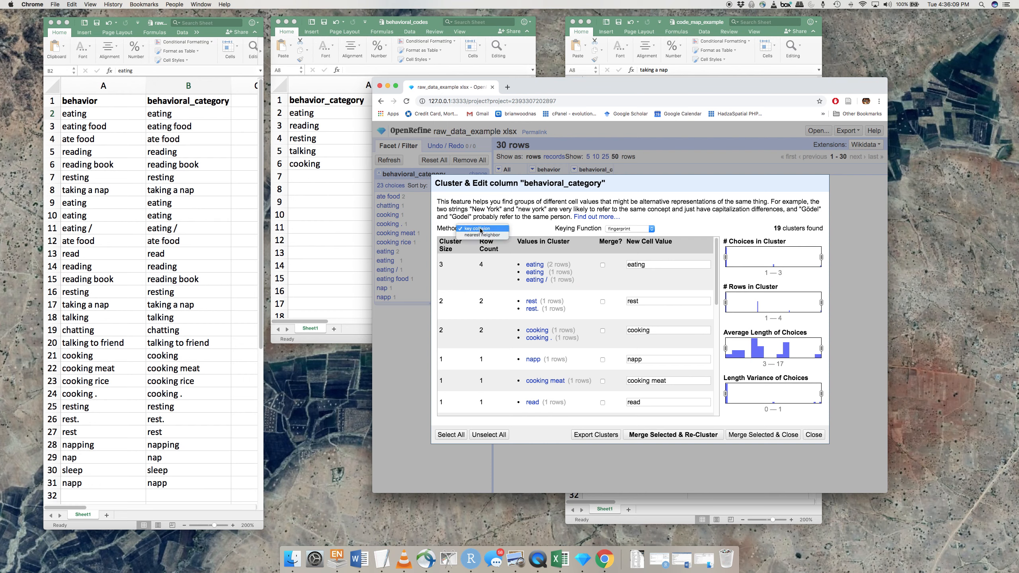
click(487, 228)
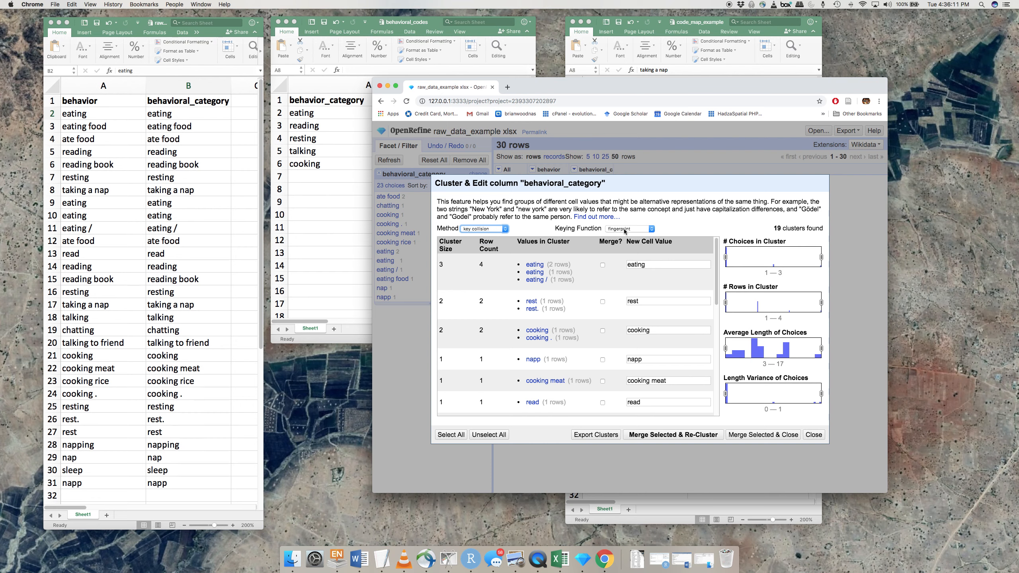
click(624, 230)
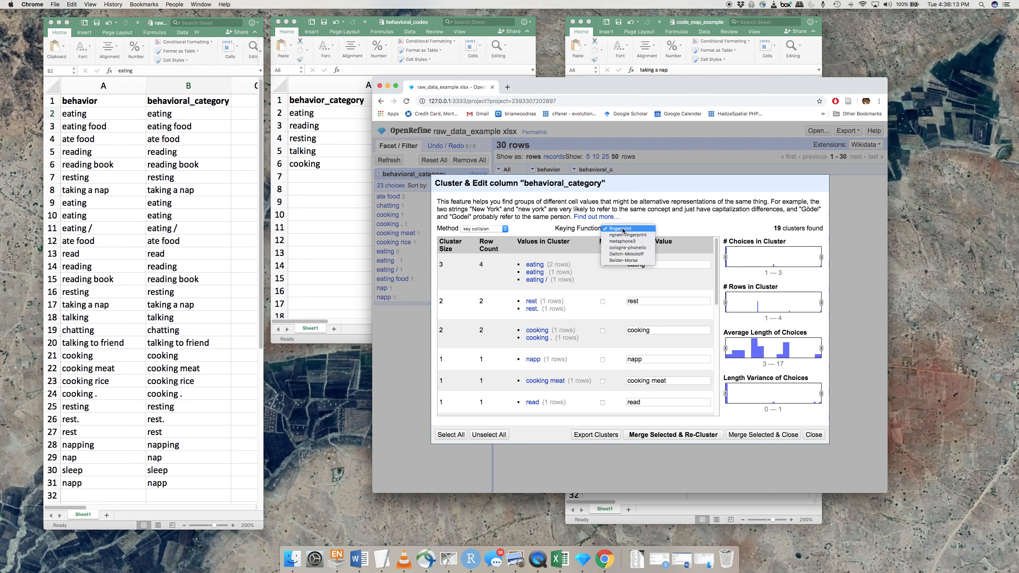
click(623, 229)
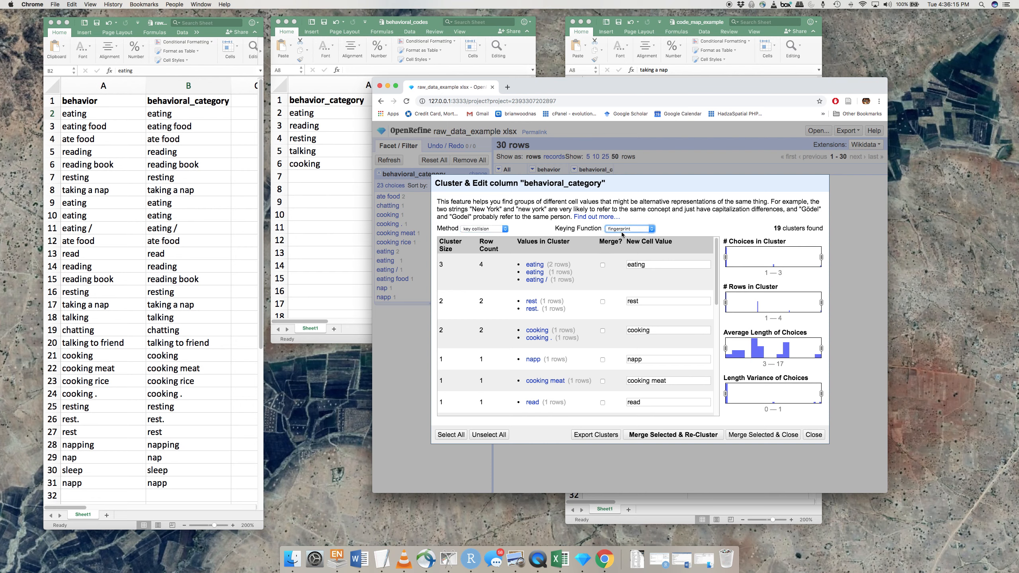
Step: Try the nearest neighbor clustering method with levenshtein distance and return to key collision
click(488, 229)
click(489, 235)
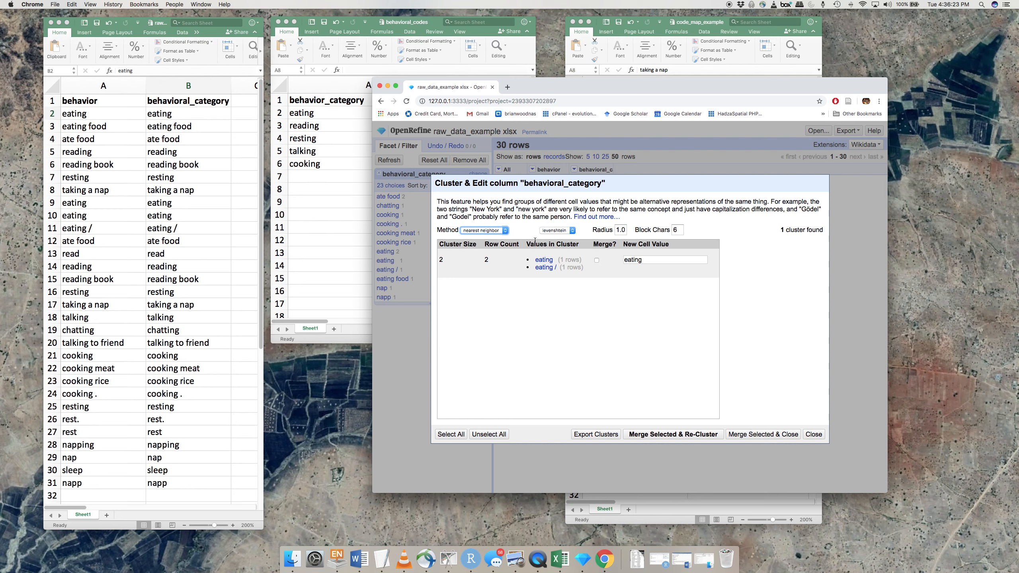
click(554, 230)
click(555, 230)
click(485, 230)
click(483, 224)
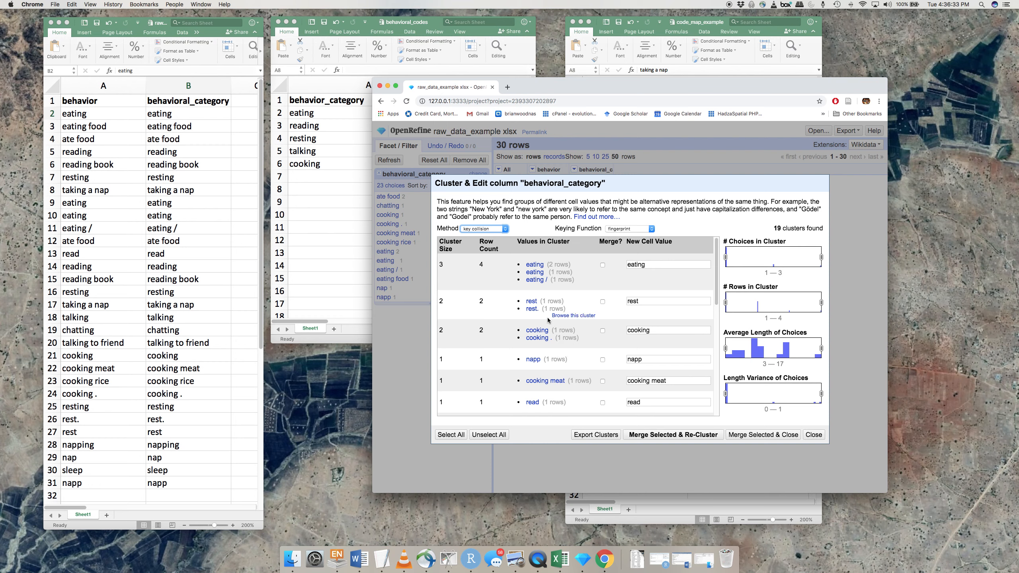
Step: Switch the keying function to ngram-fingerprint and mark the three-value eating cluster for merging
scroll(583, 323, down, 1)
scroll(585, 322, down, 10)
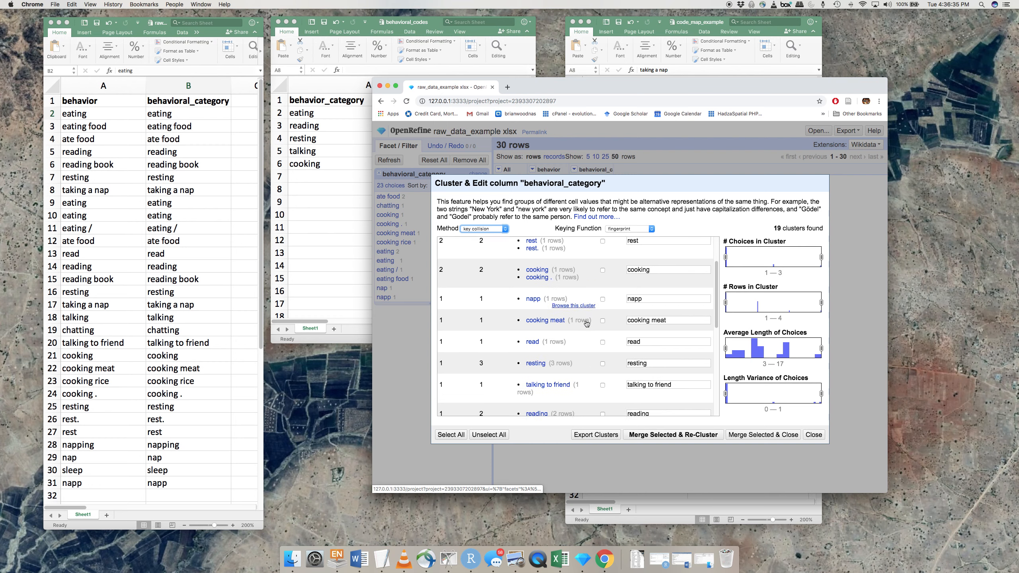
scroll(585, 322, up, 10)
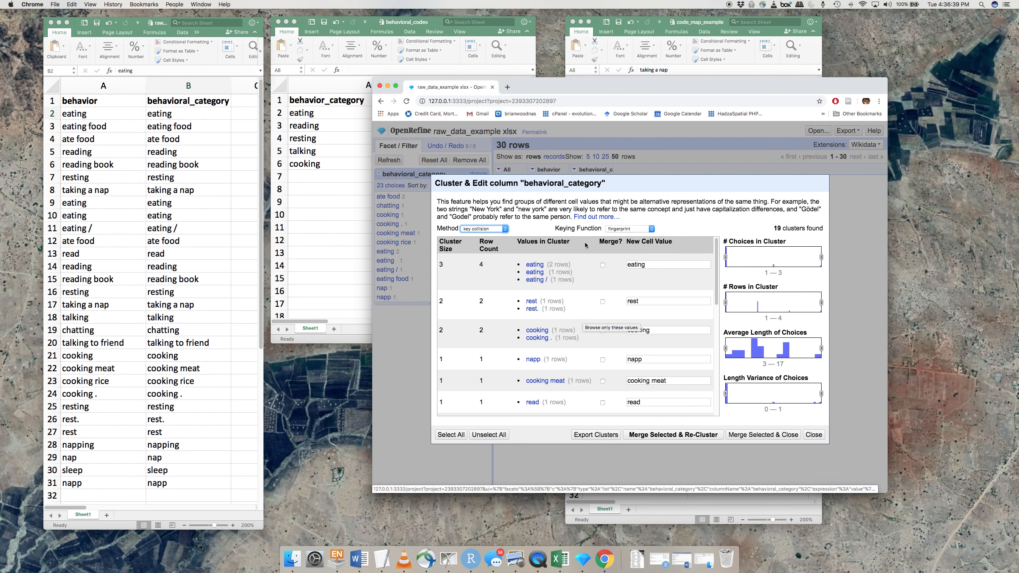
click(627, 229)
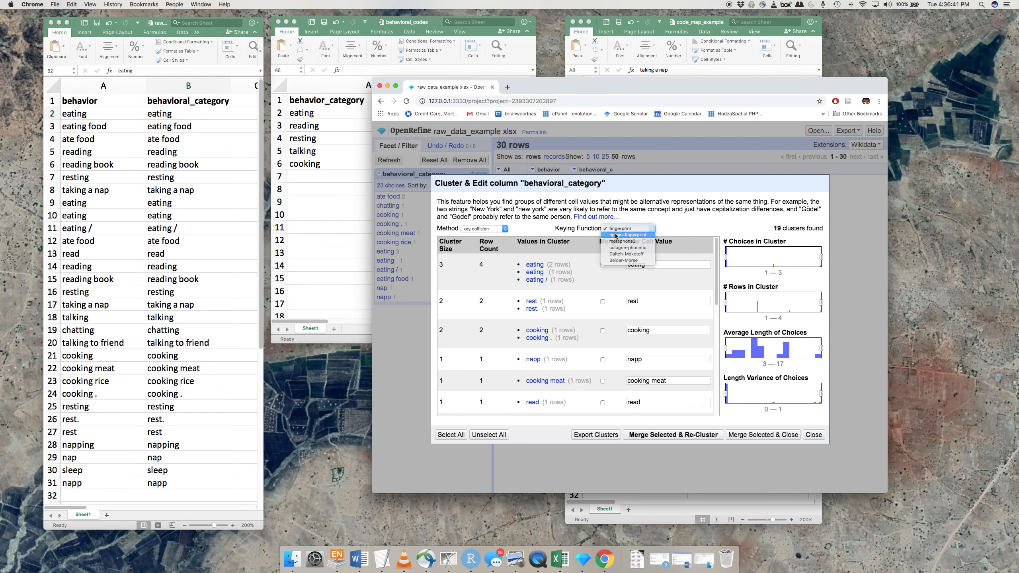
click(616, 235)
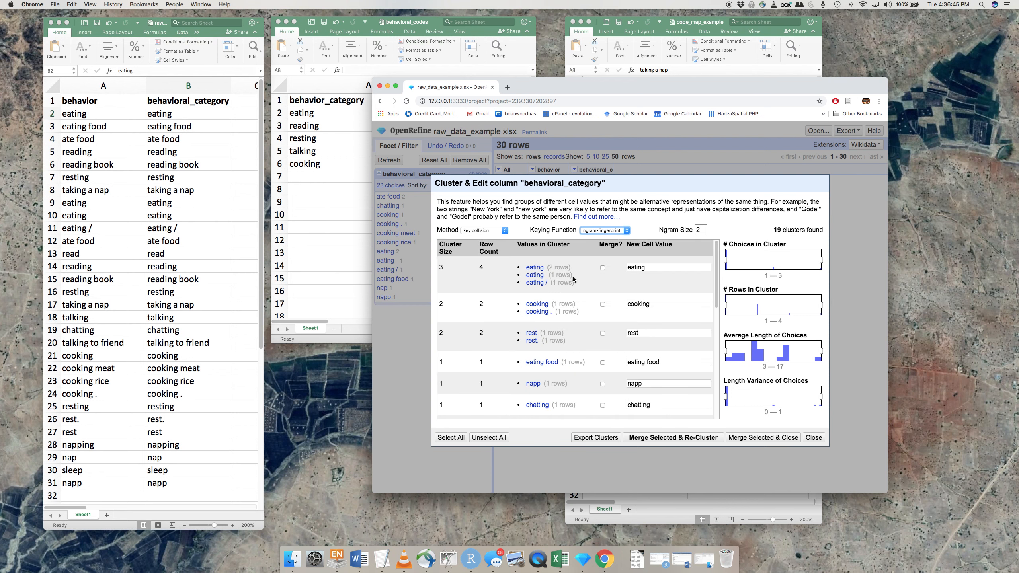
scroll(577, 305, down, 5)
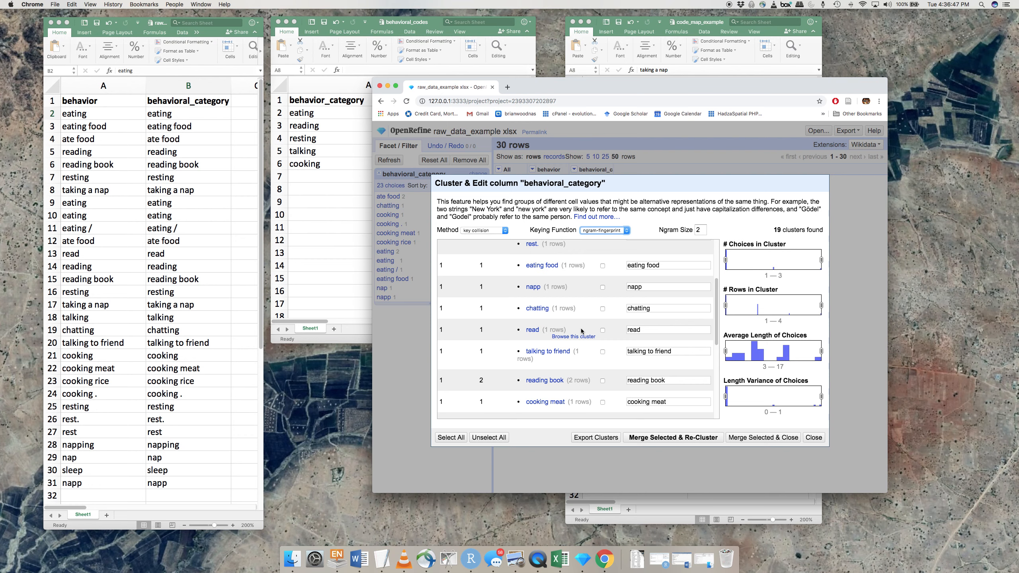
scroll(581, 331, up, 5)
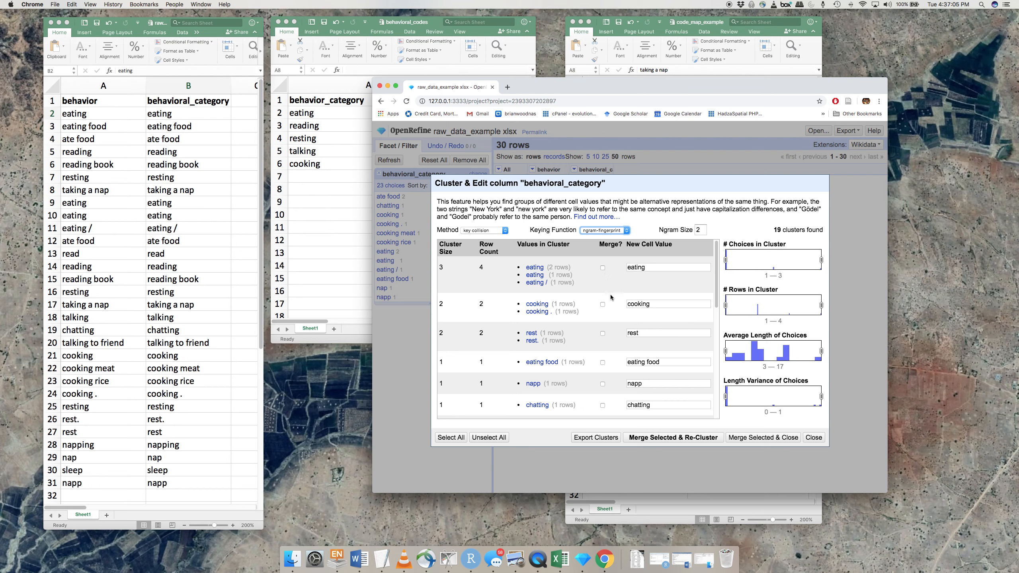
click(602, 268)
Step: Arrange the behavioral_codes workbook and the OpenRefine window side by side and minimize the raw data workbook
drag(664, 81, 734, 30)
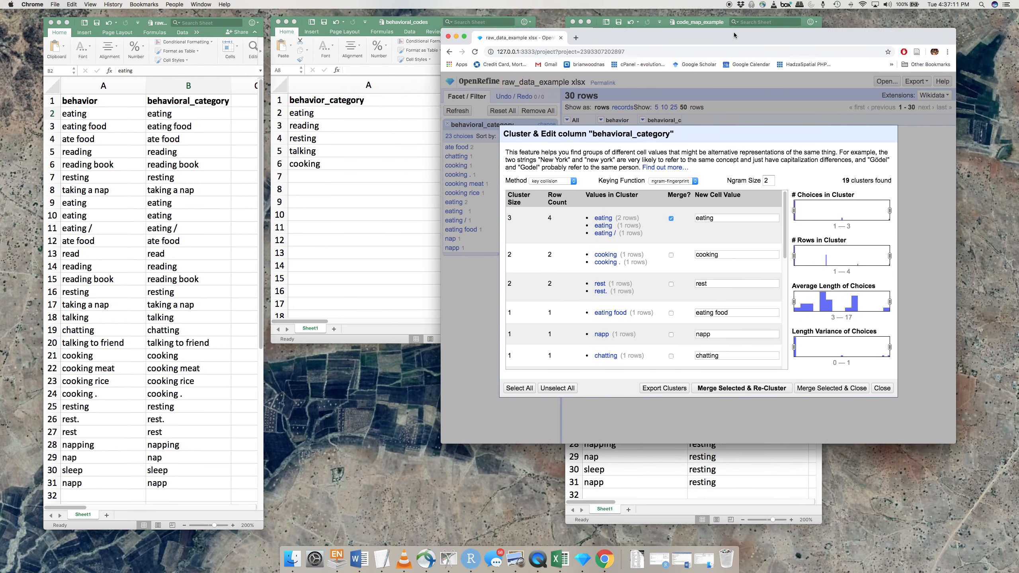
drag(412, 22, 266, 61)
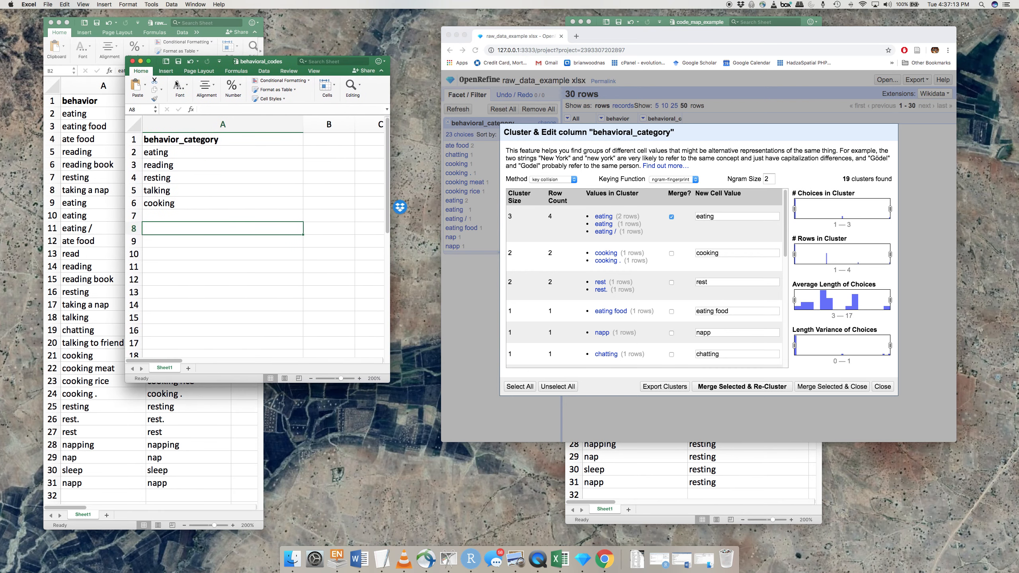
click(58, 22)
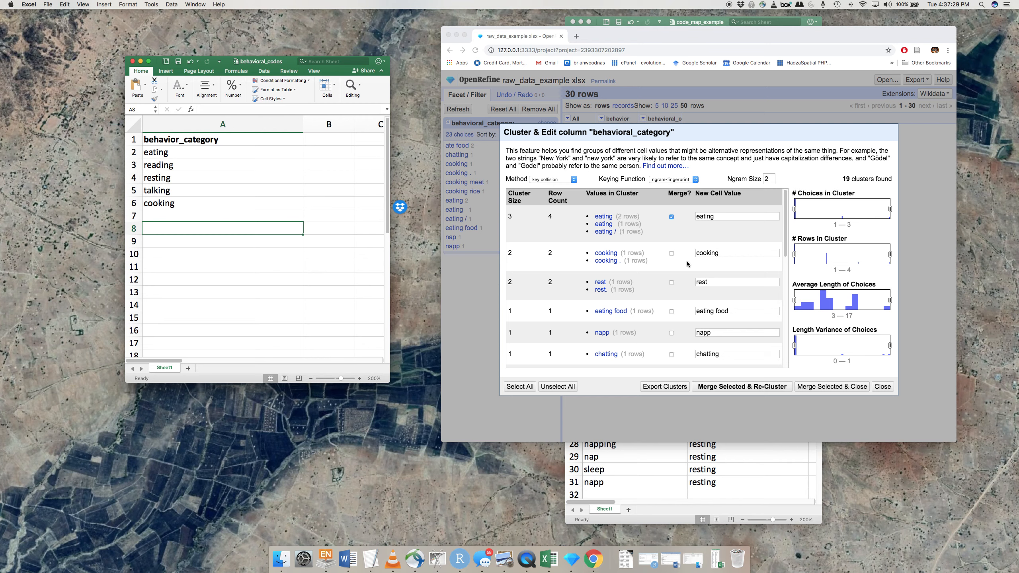
Step: Mark the cooking and rest clusters for merging, setting the rest cluster's new cell value to resting
click(673, 256)
click(671, 254)
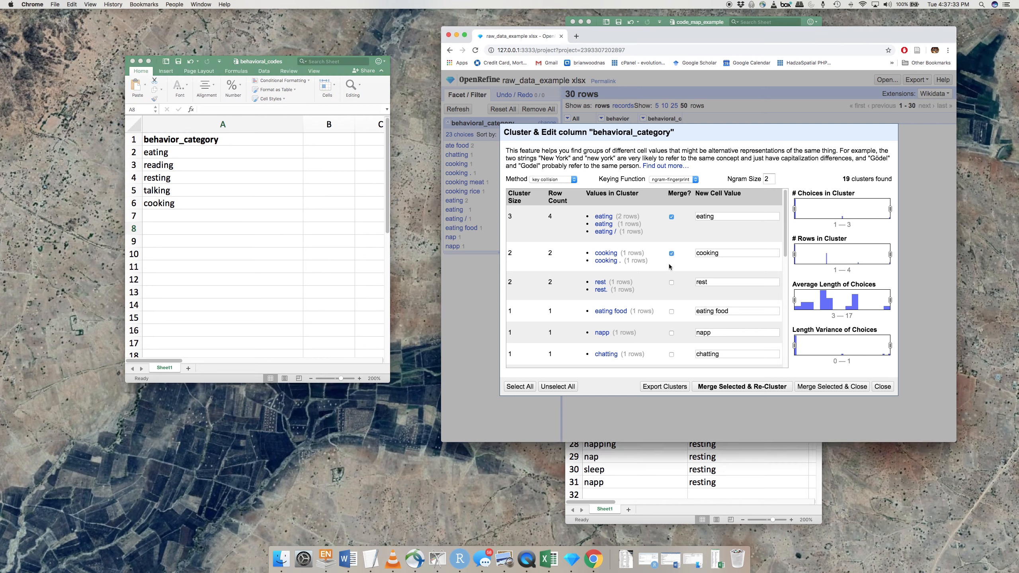
scroll(676, 269, down, 1)
scroll(686, 269, down, 1)
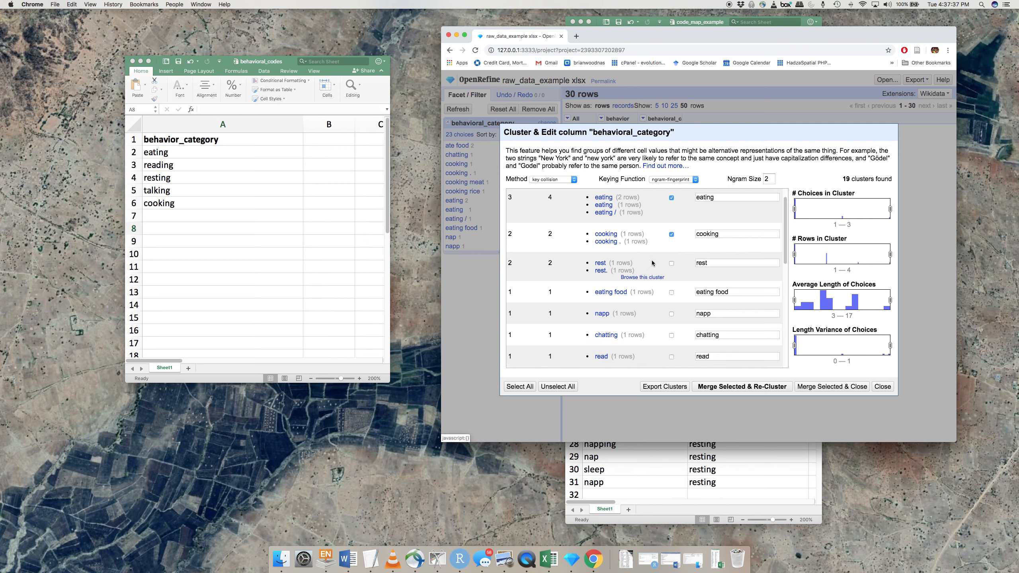
click(672, 264)
click(717, 263)
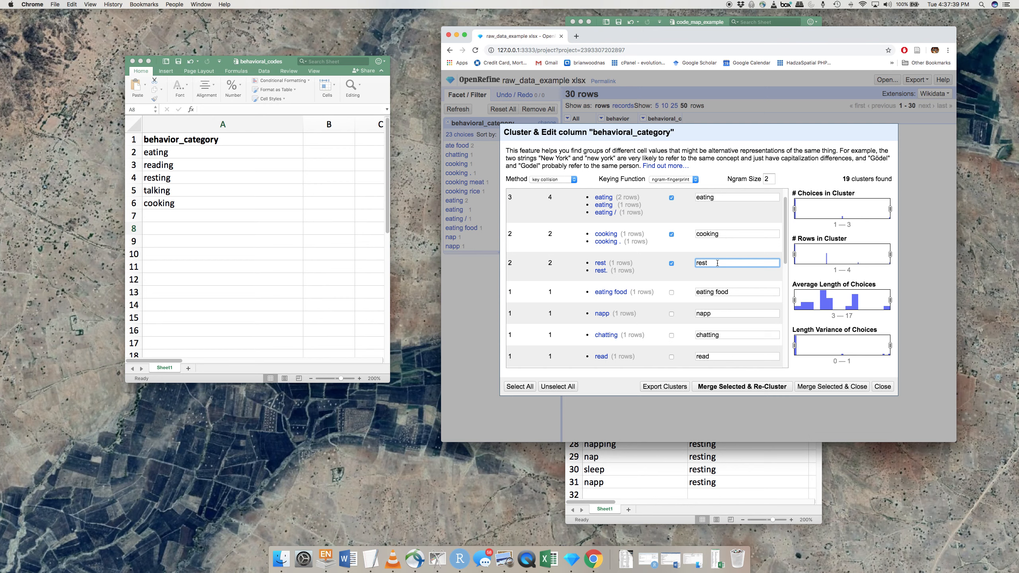
text(ing)
Step: Mark the eating food and napp clusters for merging with the new cell values eating and resting
scroll(696, 281, down, 1)
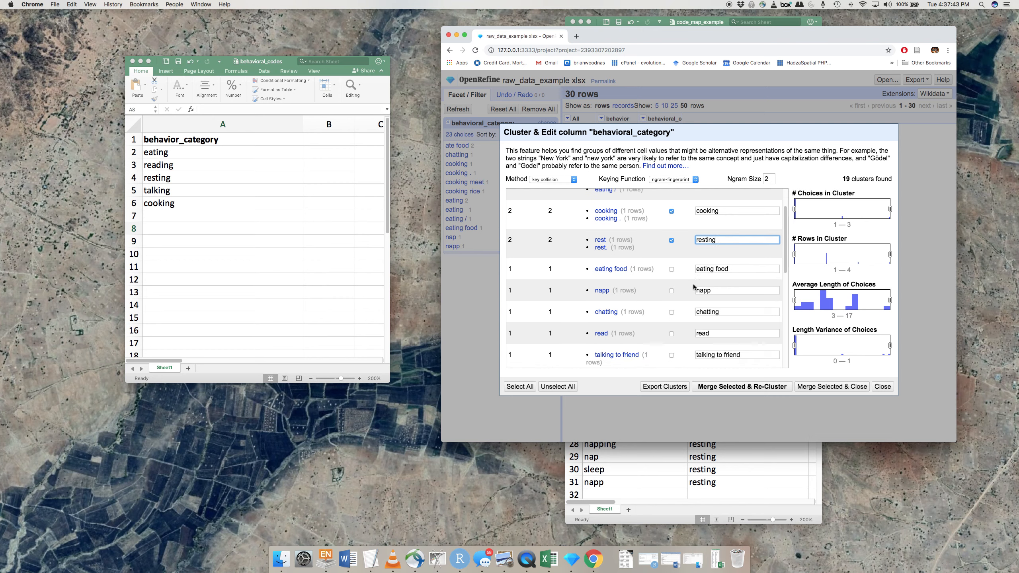
click(672, 269)
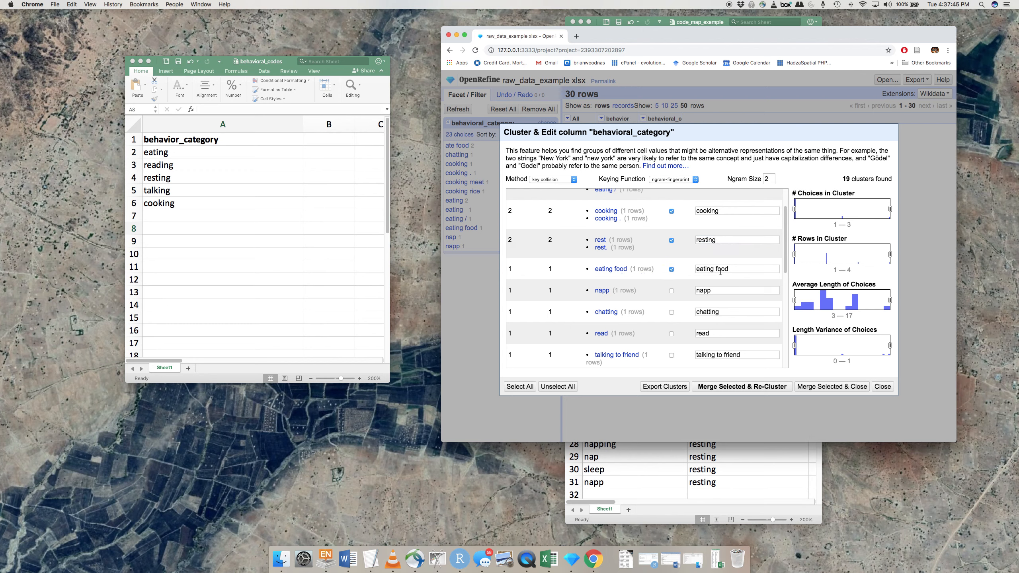
drag(714, 269, 733, 269)
key(BackSpace)
click(671, 291)
double_click(715, 291)
text(resting)
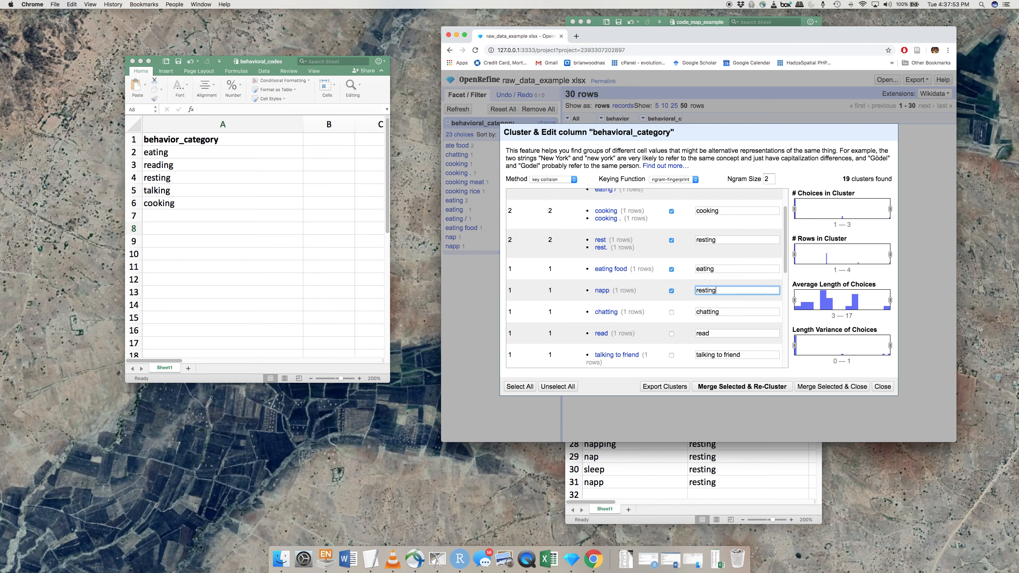
Step: Mark the chatting and read clusters for merging with the new cell values talking and reading
click(672, 314)
drag(723, 313, 692, 314)
text(talking)
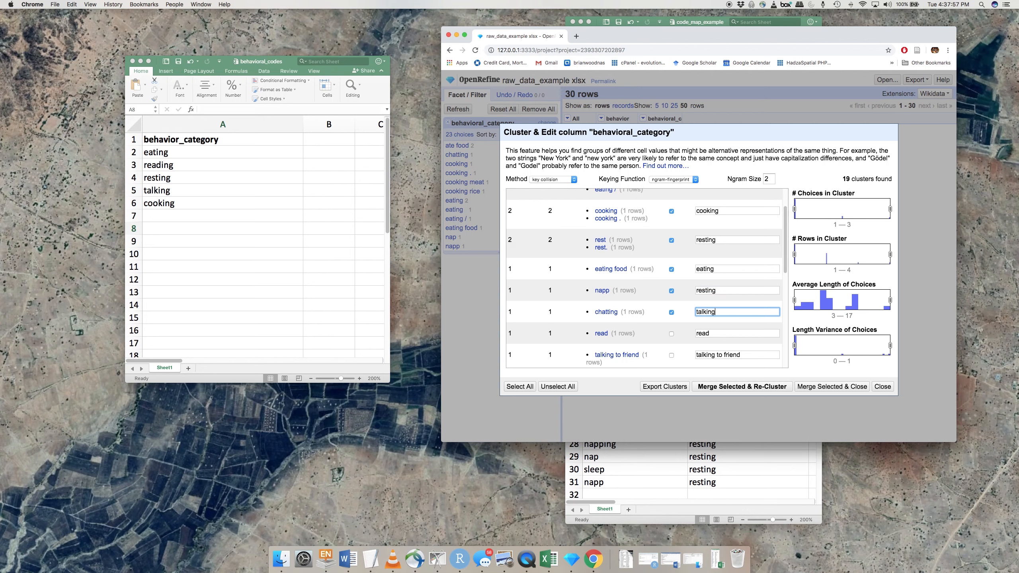
scroll(661, 318, down, 3)
click(671, 284)
click(698, 284)
text(ing)
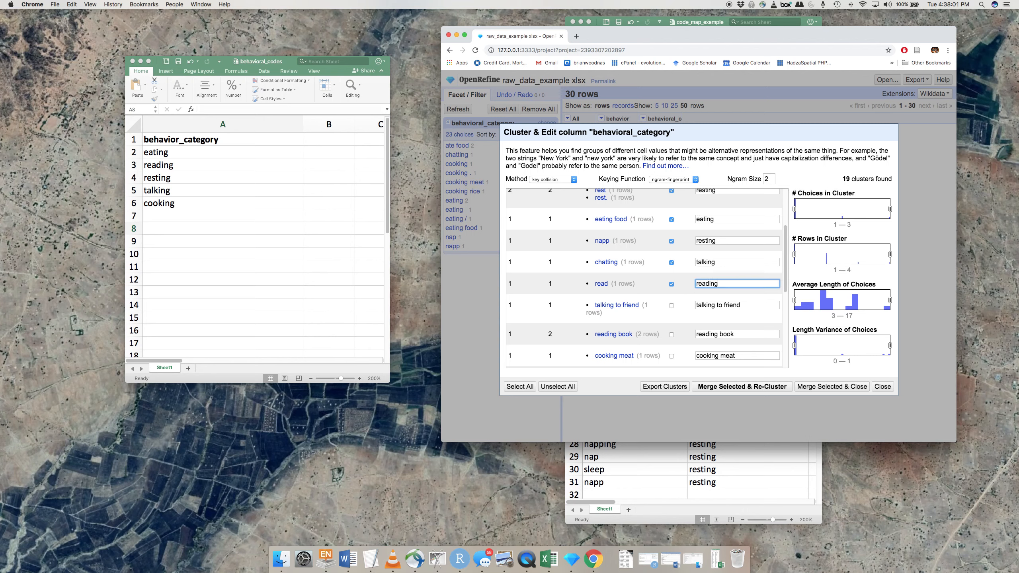
Step: Mark the talking to friend cluster for merging with the new cell value talking
click(671, 305)
drag(717, 306, 739, 307)
key(BackSpace)
key(Tab)
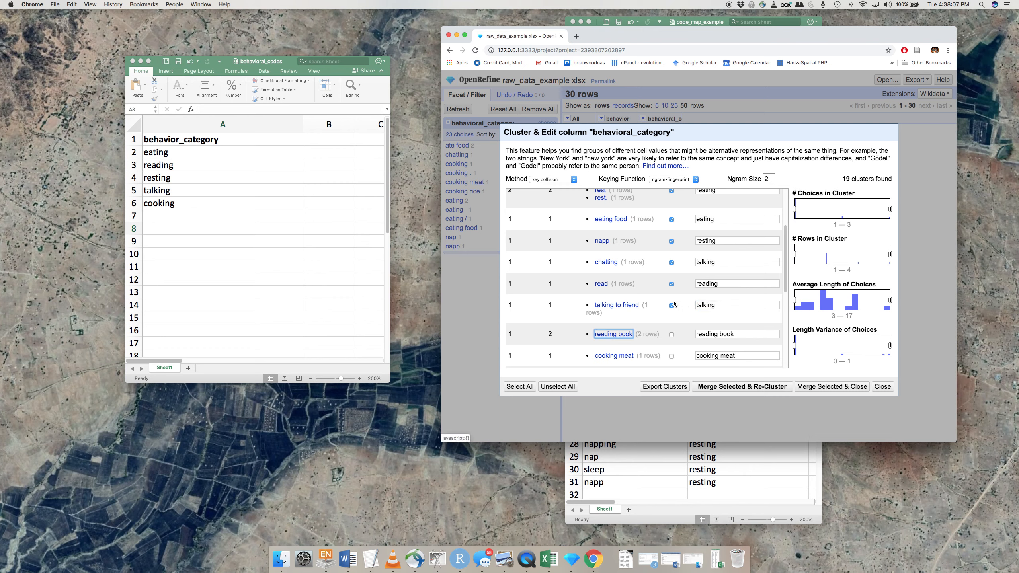
scroll(670, 302, down, 3)
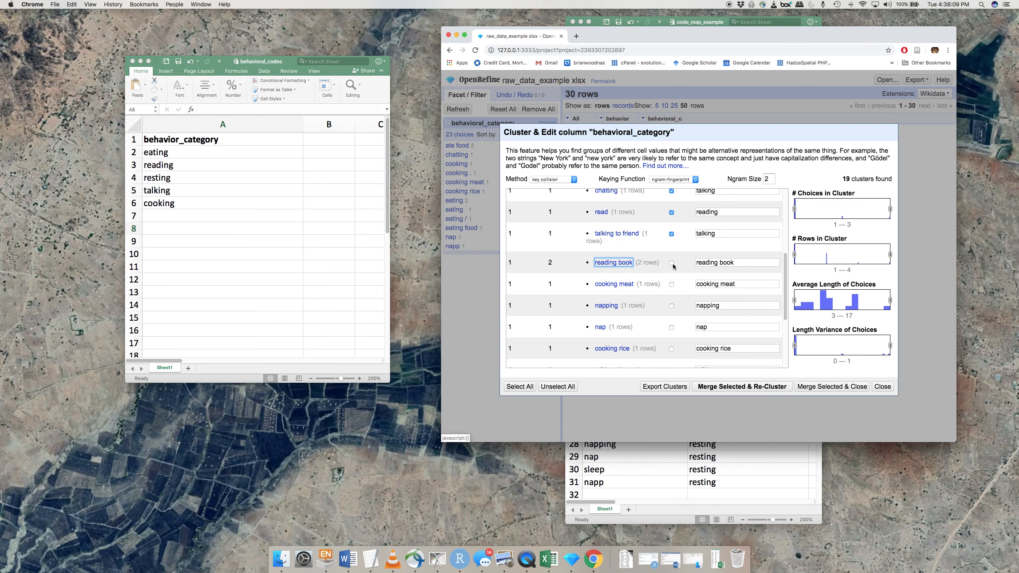
Step: Mark the reading book cluster for merging with the new cell value reading
click(672, 263)
drag(717, 264, 740, 265)
key(BackSpace)
click(692, 278)
scroll(677, 277, down, 1)
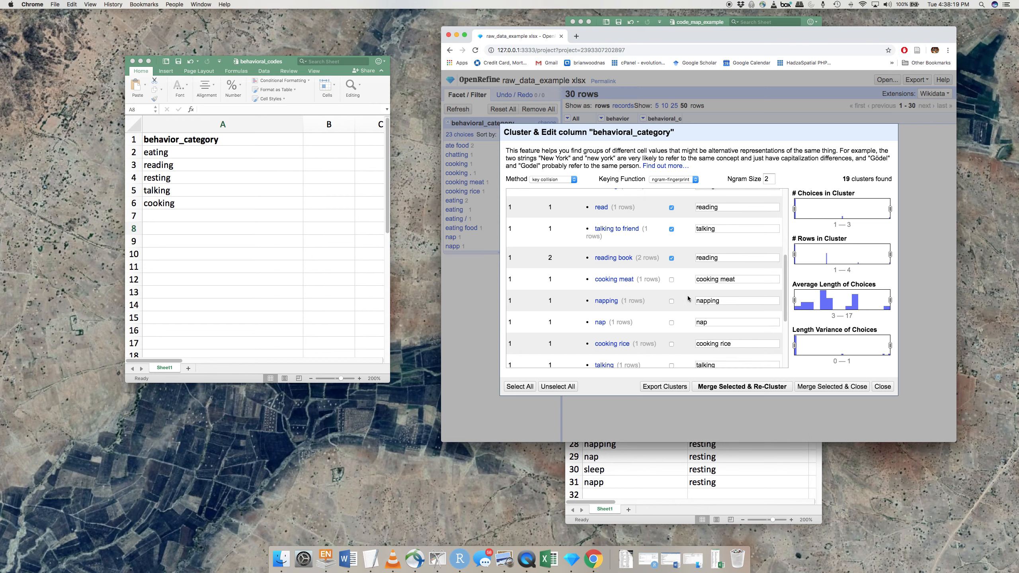
Step: Mark the cooking meat cluster for merging with the new cell value cooking
scroll(688, 298, down, 1)
click(671, 274)
scroll(684, 276, down, 1)
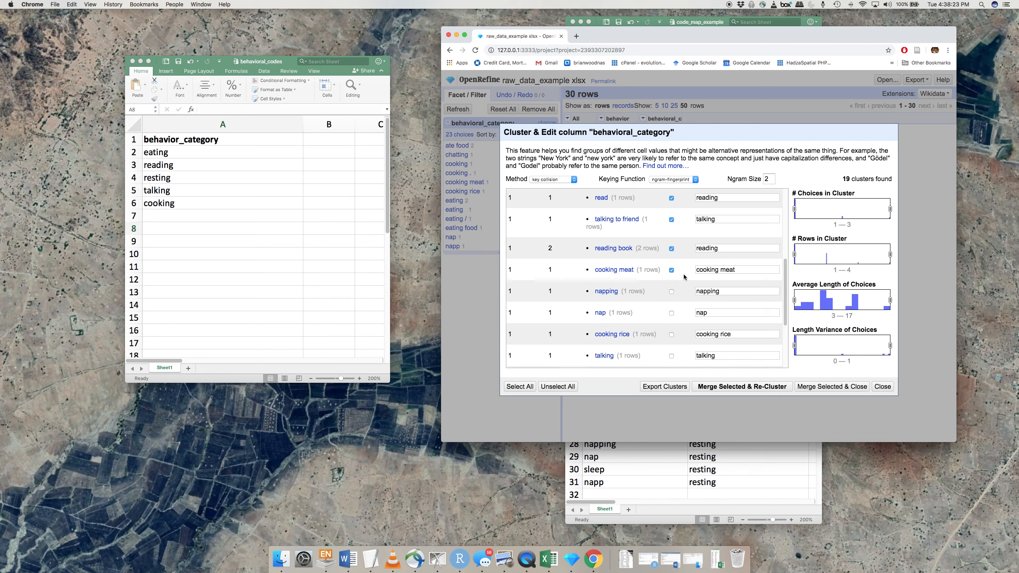
drag(719, 270, 759, 272)
key(BackSpace)
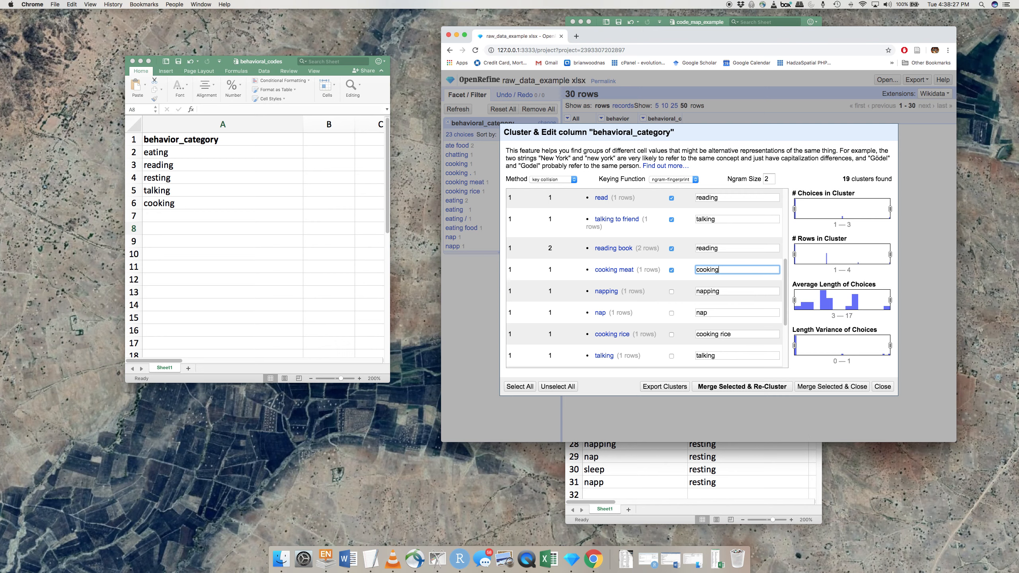
click(689, 283)
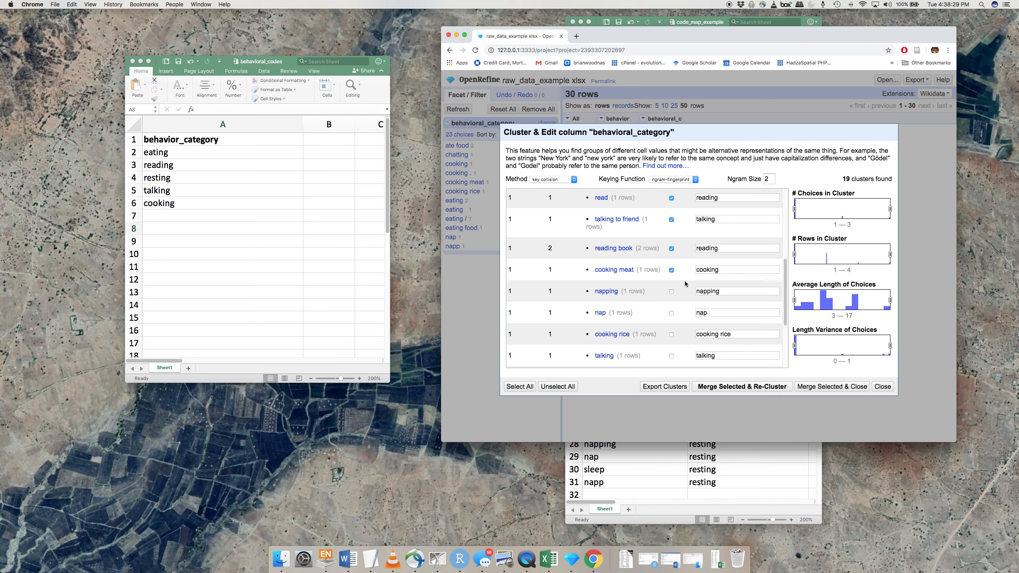
Step: Mark the napping and nap clusters for merging, giving both the new cell value resting
click(671, 291)
key(Tab)
text(resting)
click(671, 313)
key(Tab)
text(resting)
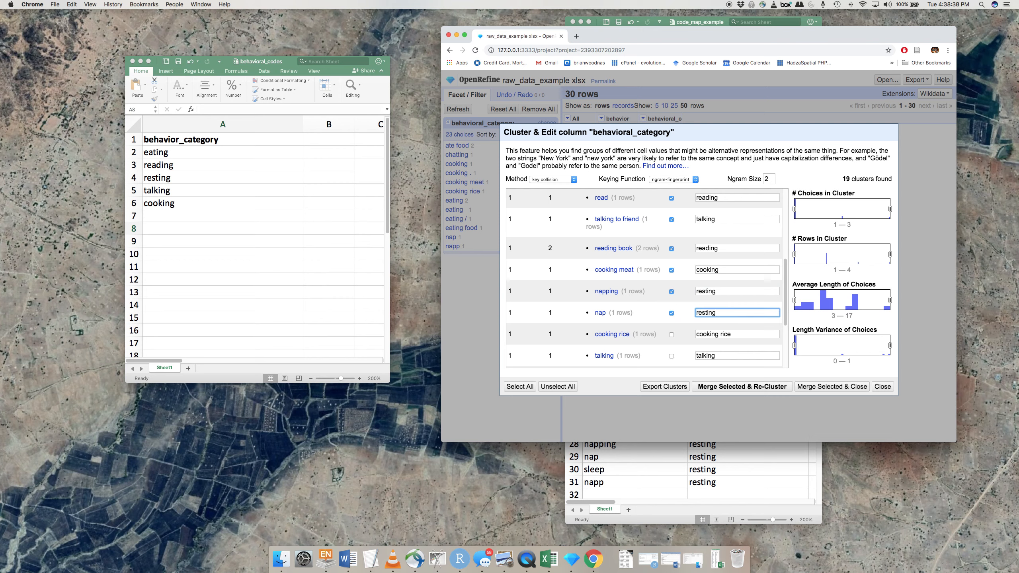
Step: Mark the cooking rice cluster for merging with the new cell value cooking
scroll(693, 308, down, 1)
click(671, 320)
drag(721, 321, 737, 320)
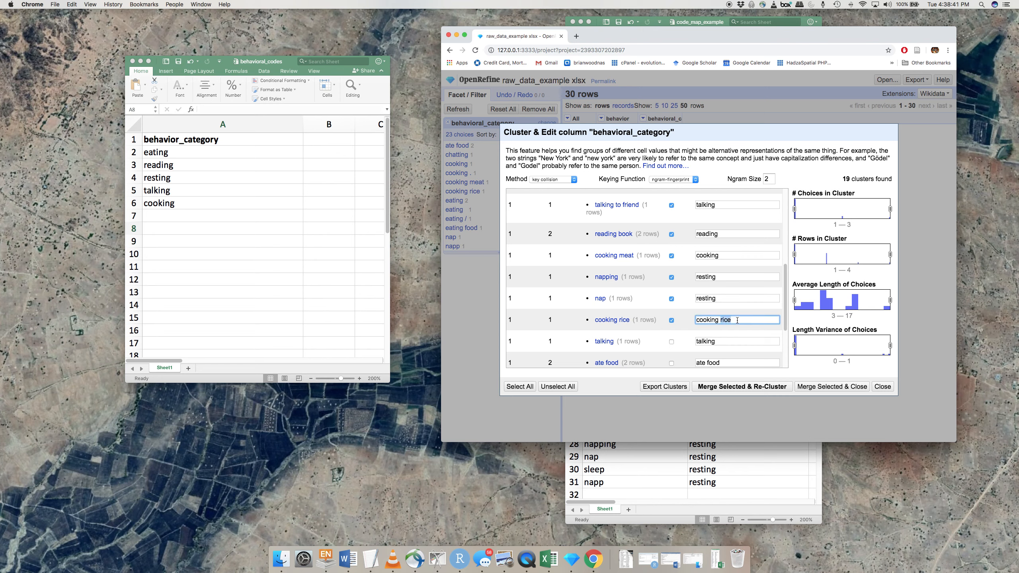
key(BackSpace)
key(BackSpace)
Step: Mark the talking and ate food clusters for merging, setting the ate food cluster's new cell value to eating
scroll(692, 302, down, 1)
click(672, 316)
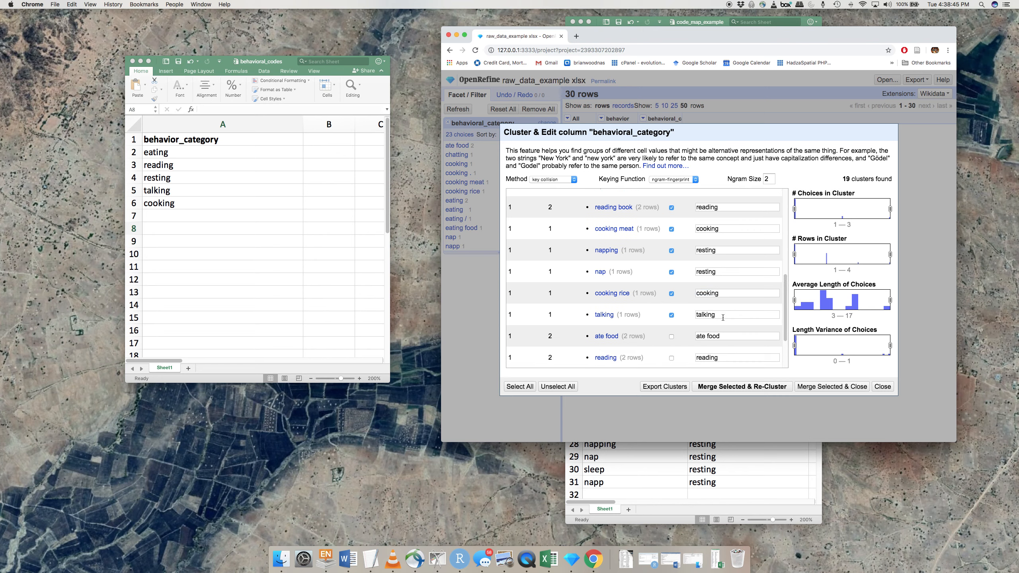
click(672, 338)
triple_click(721, 336)
text(eating)
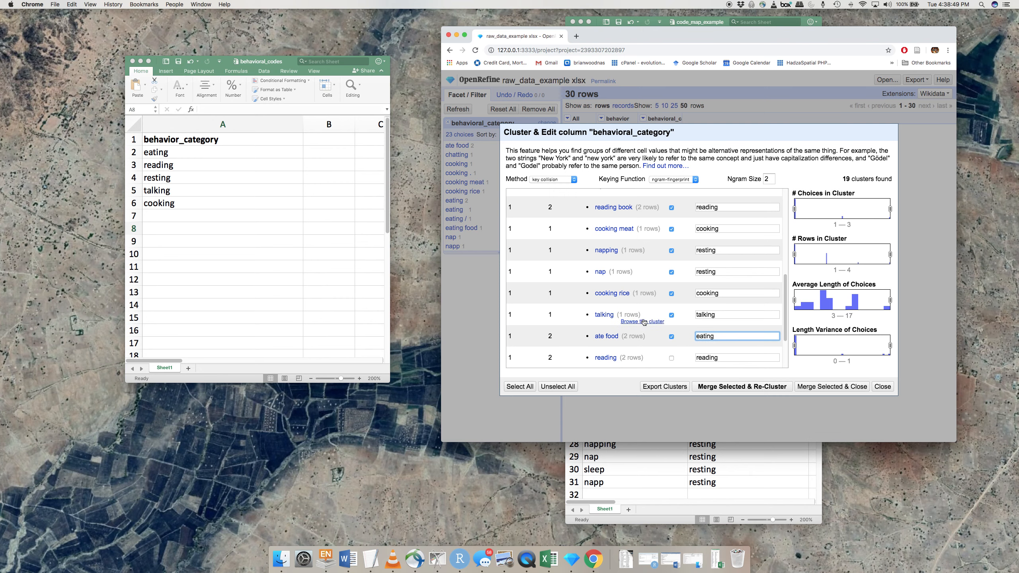
Step: Mark the reading and resting clusters for merging, keeping reading and resting as their new cell values
scroll(642, 321, down, 2)
click(672, 318)
scroll(675, 325, down, 1)
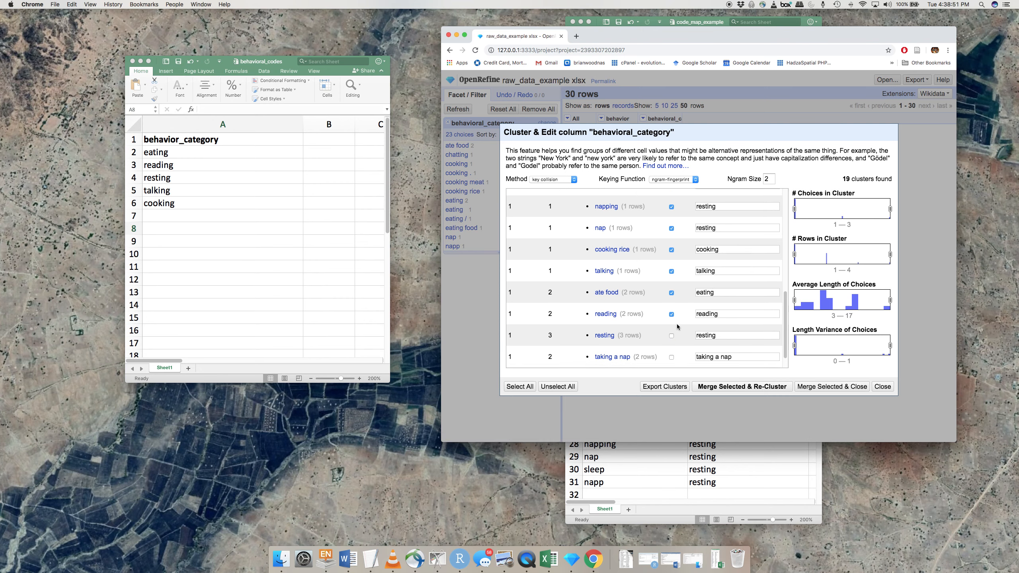
click(725, 314)
click(670, 336)
scroll(695, 342, down, 3)
click(724, 318)
scroll(682, 334, down, 1)
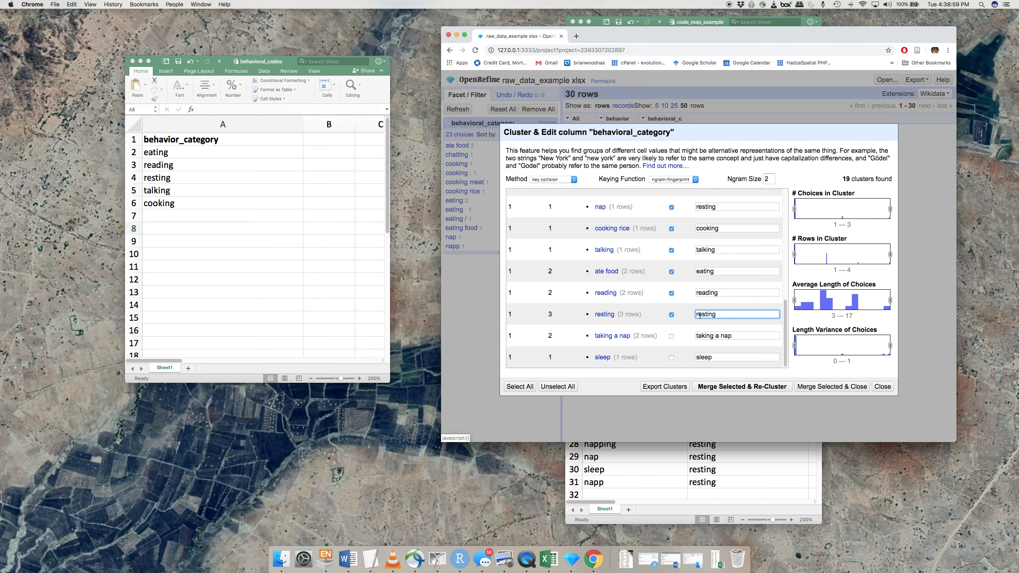
Step: Mark the taking a nap and sleep clusters for merging, giving both the new cell value resting
click(671, 336)
triple_click(734, 335)
text(resting)
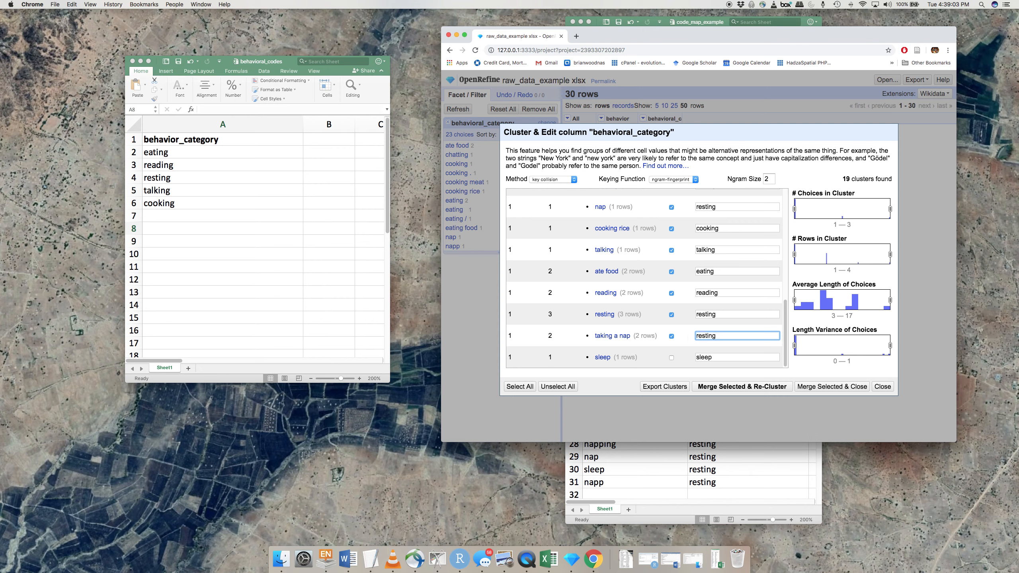
click(671, 357)
triple_click(711, 356)
text(resting)
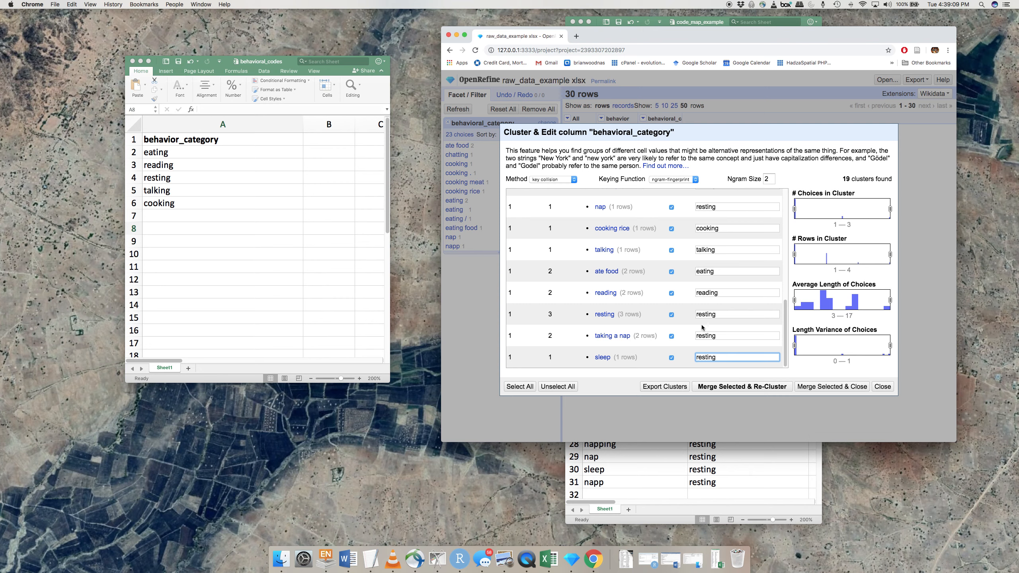
Step: Merge the selected clusters with re-clustering, and close the Cluster & Edit dialog
scroll(702, 327, up, 5)
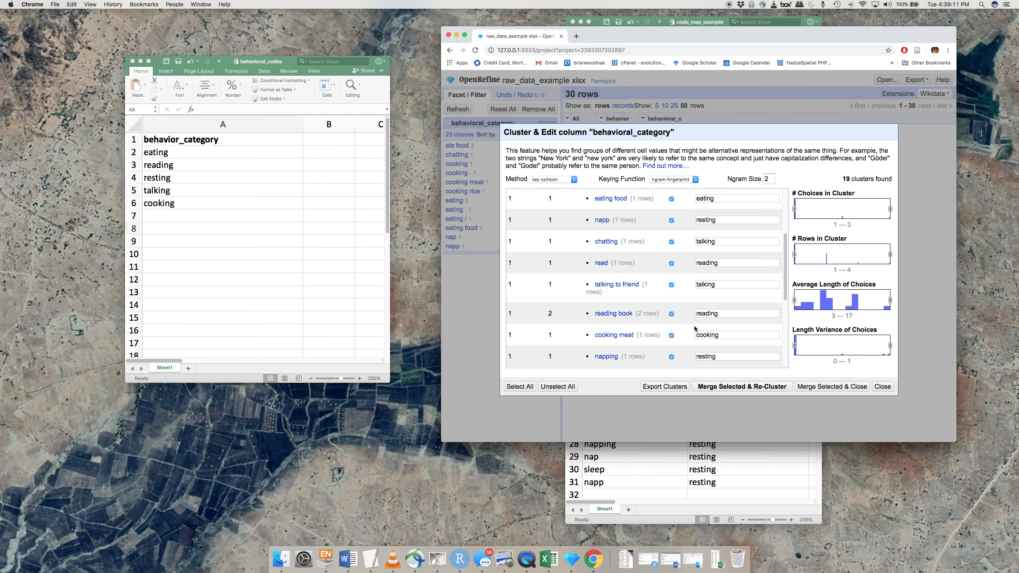
scroll(695, 329, up, 2)
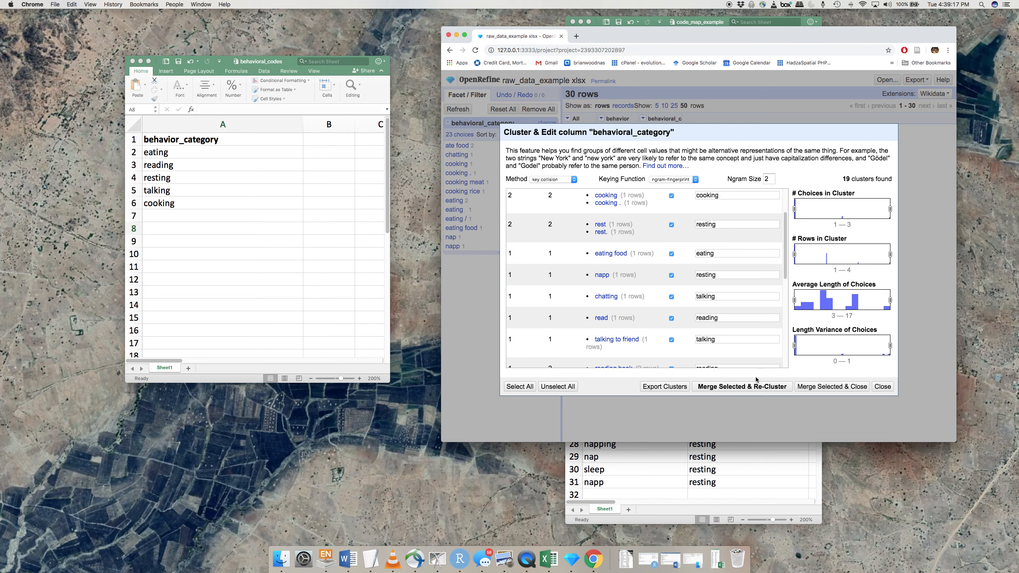
click(724, 389)
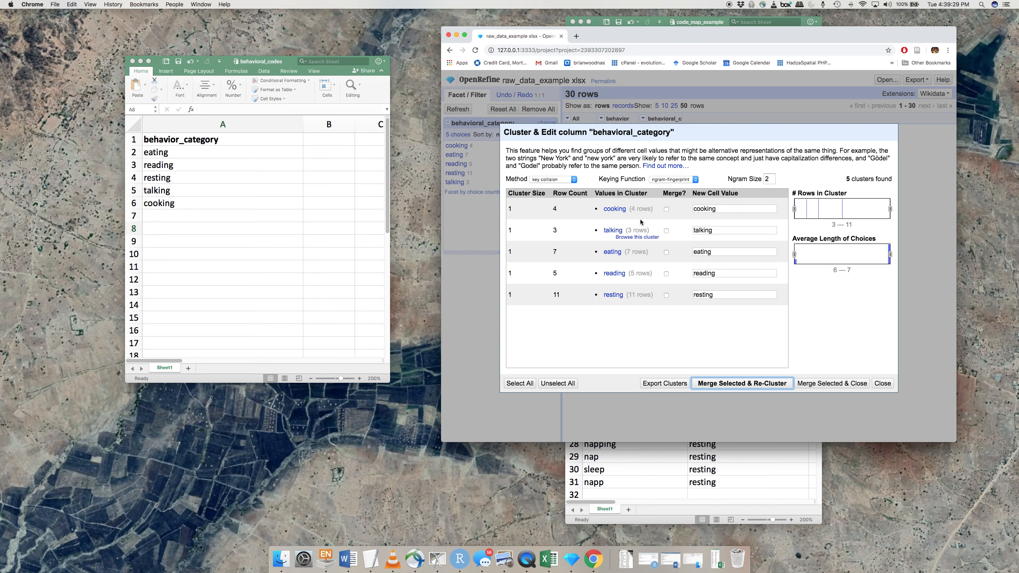
mouse_move(642, 219)
click(882, 384)
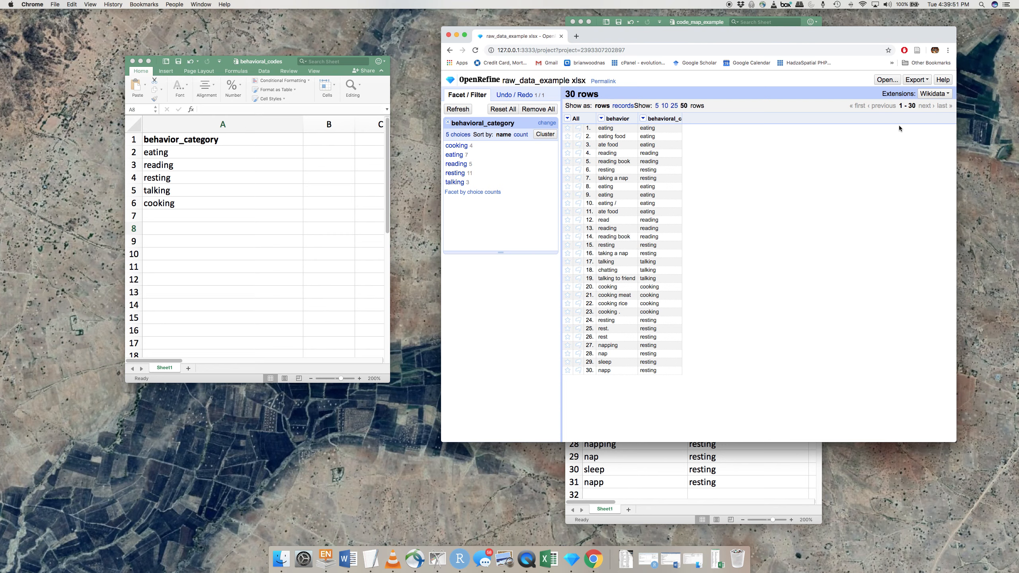
Step: Export the cleaned data as an Excel 2007+ (.xlsx) file and open the downloaded workbook in Excel
click(926, 81)
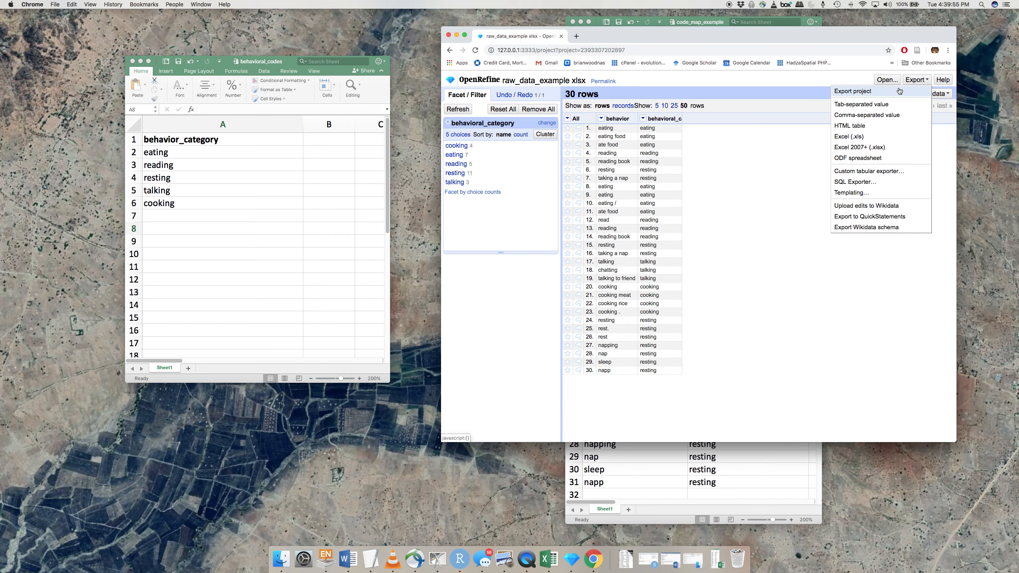
click(875, 146)
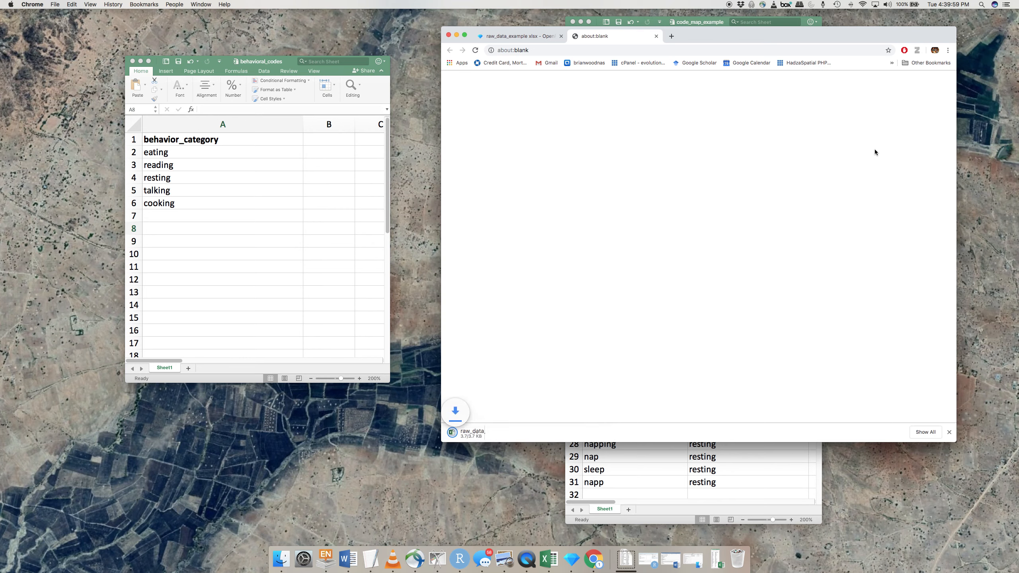
click(524, 433)
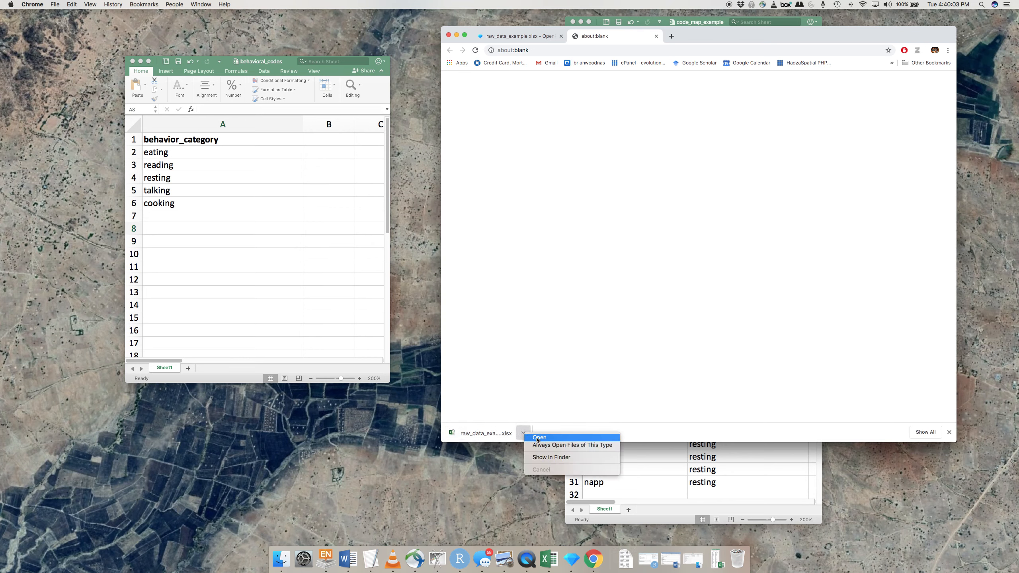
click(537, 439)
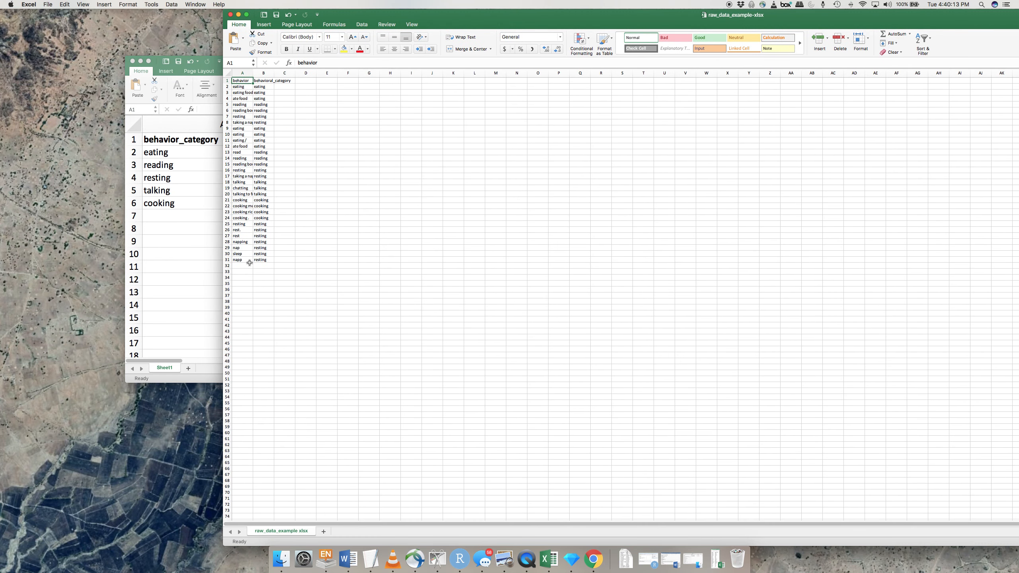
Step: Examine the behavior and behavioral_category columns of the exported workbook, from the header down to the row below the last entry
click(266, 81)
click(273, 259)
drag(244, 81, 264, 81)
drag(263, 260, 236, 87)
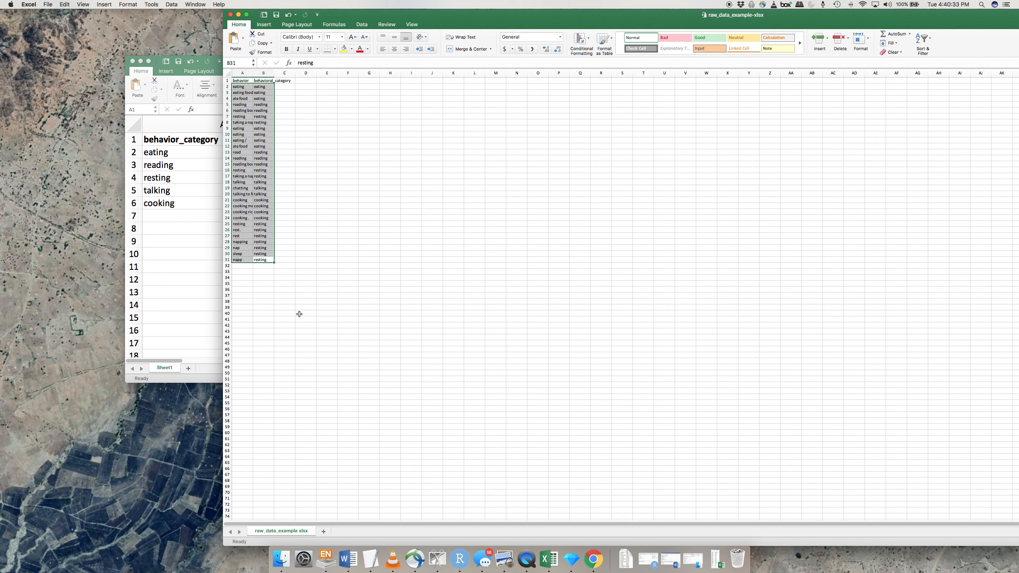
click(283, 266)
drag(243, 266, 284, 265)
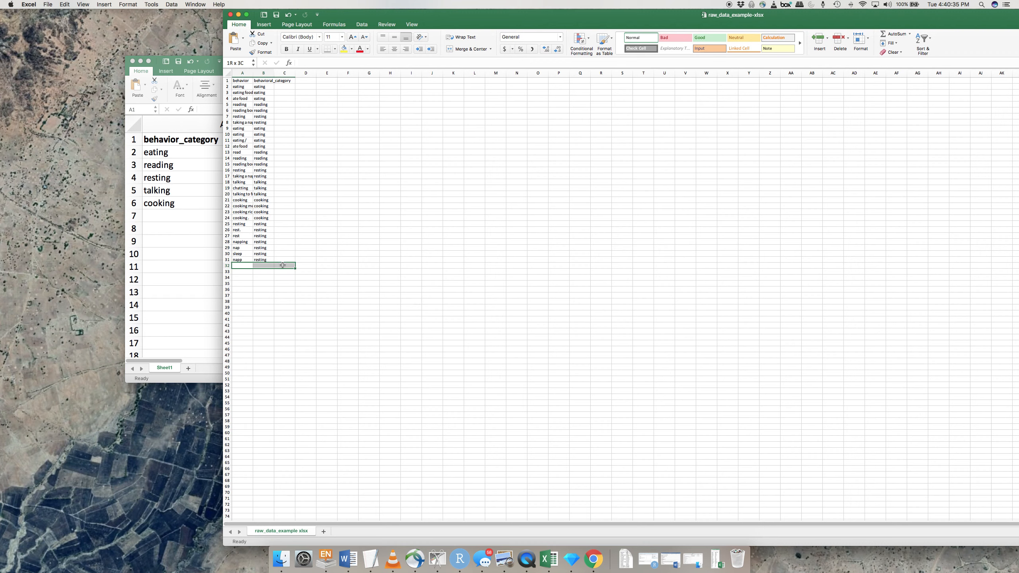